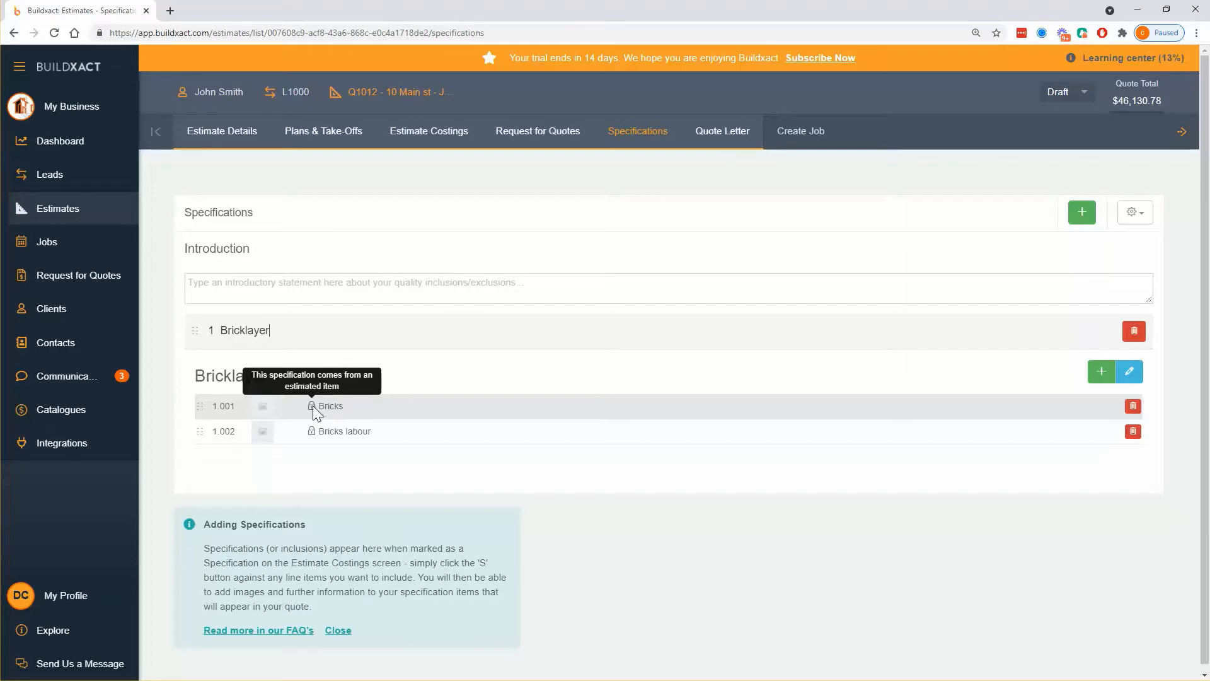
Open the estimate costings, expand the Preliminaries category and show the Permit item in the specifications.
{"action": "left_click", "coordinate": [457, 140]}
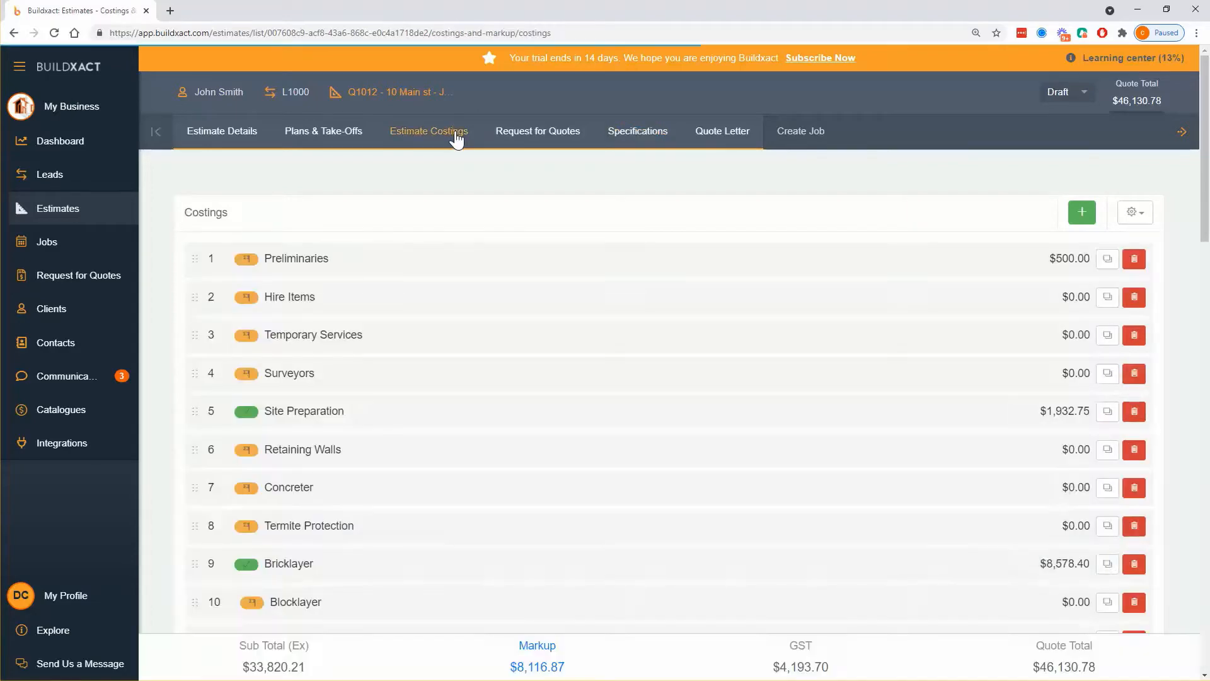
{"action": "left_click", "coordinate": [539, 259]}
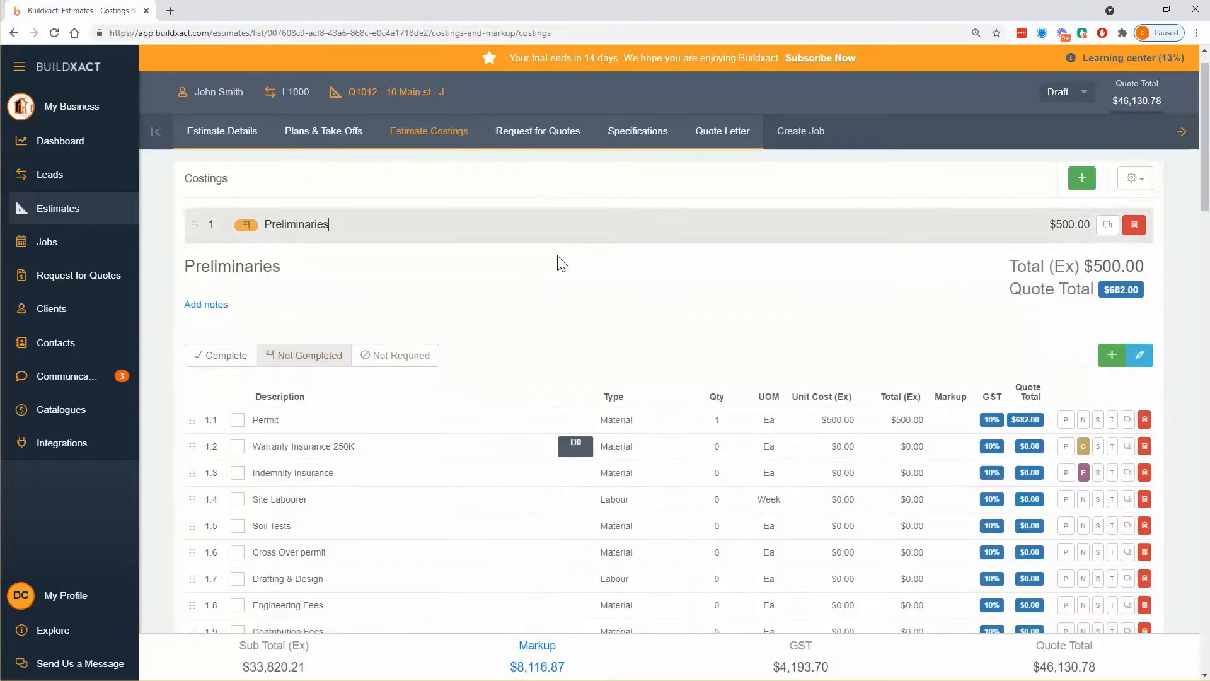
{"action": "left_click", "coordinate": [1096, 369]}
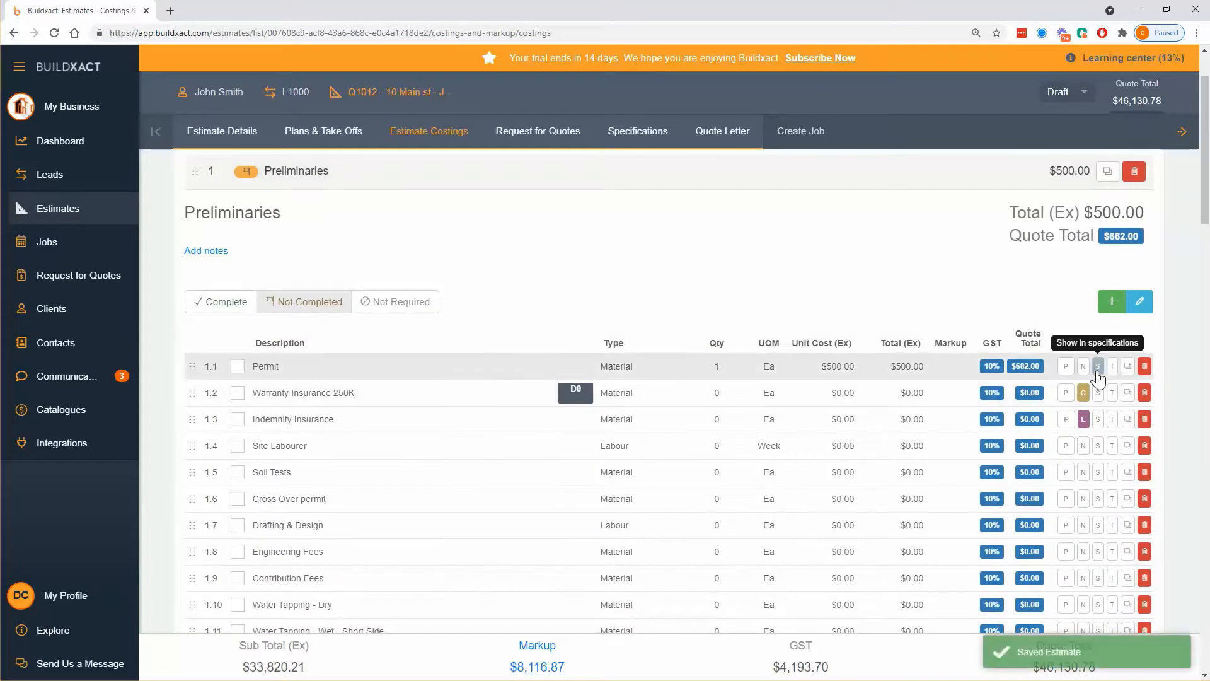
Expand the Site Preparation category and show the Earthworks - Bulk cuts item in the specifications.
{"action": "scroll", "coordinate": [1083, 410], "scroll_direction": "down", "scroll_amount": 2}
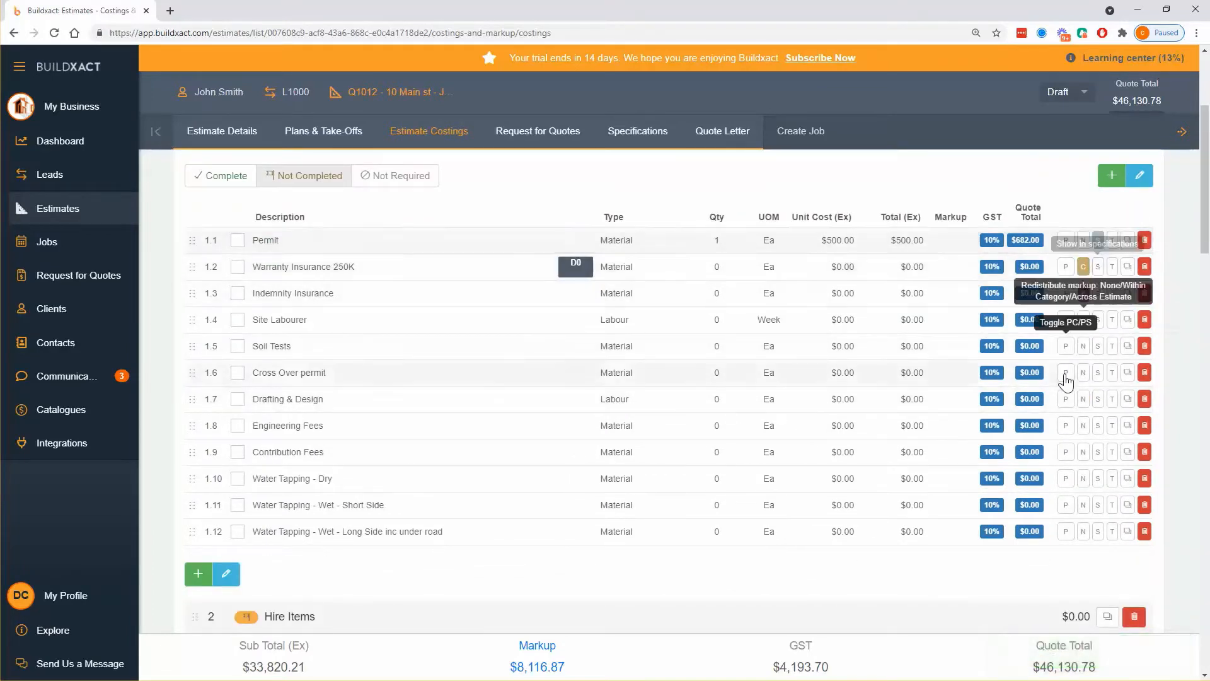
{"action": "scroll", "coordinate": [1059, 378], "scroll_direction": "down", "scroll_amount": 5}
{"action": "left_click", "coordinate": [1013, 414]}
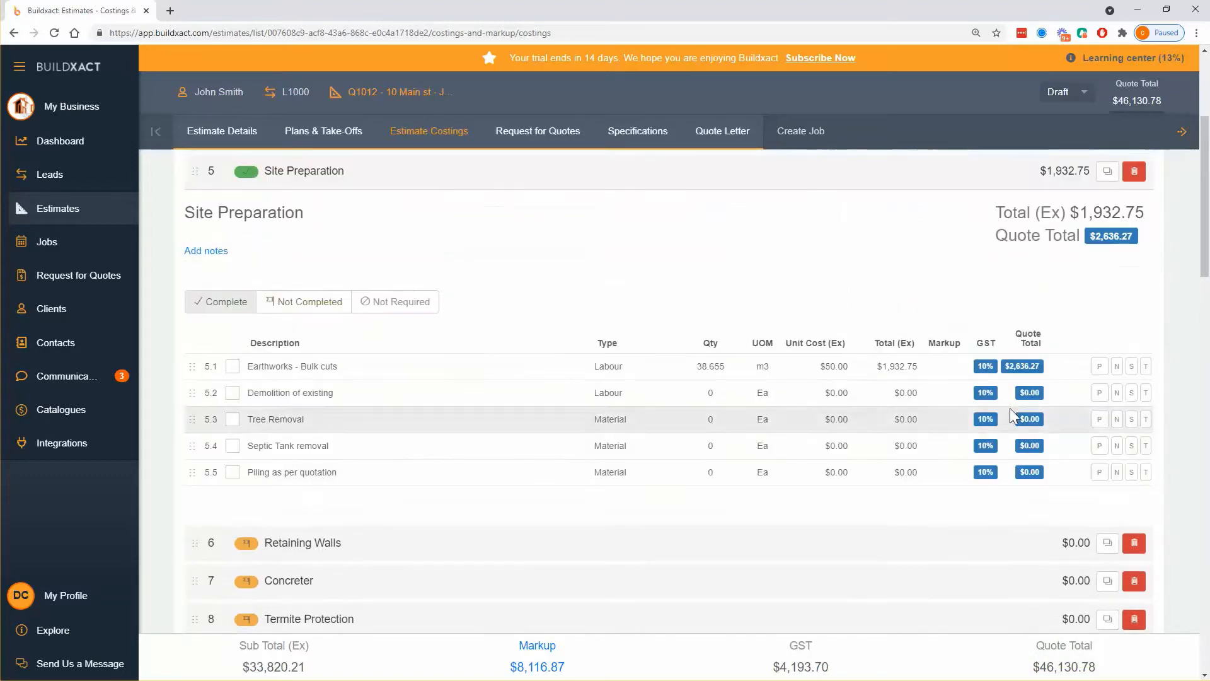
{"action": "left_click", "coordinate": [1131, 370]}
Expand the Bricklayer category and check the specification marking of the Bricks and Bricks labour items.
{"action": "scroll", "coordinate": [1132, 375], "scroll_direction": "down", "scroll_amount": 5}
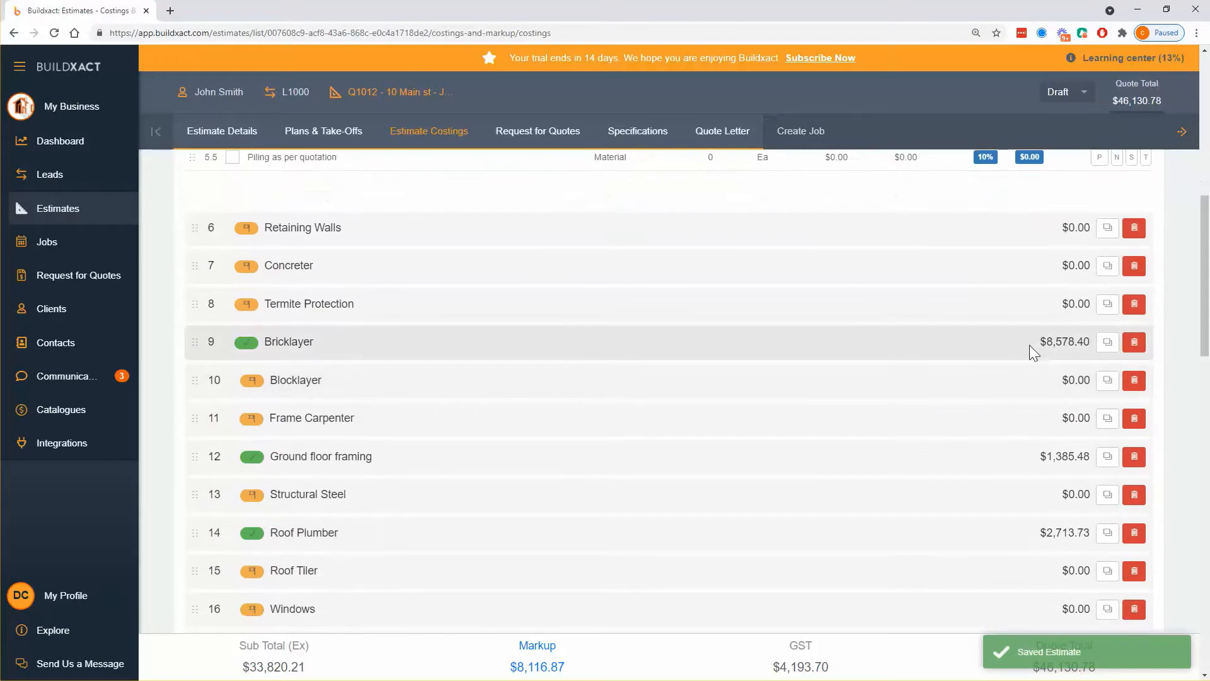
{"action": "left_click", "coordinate": [1030, 345]}
{"action": "scroll", "coordinate": [1065, 378], "scroll_direction": "down", "scroll_amount": 9}
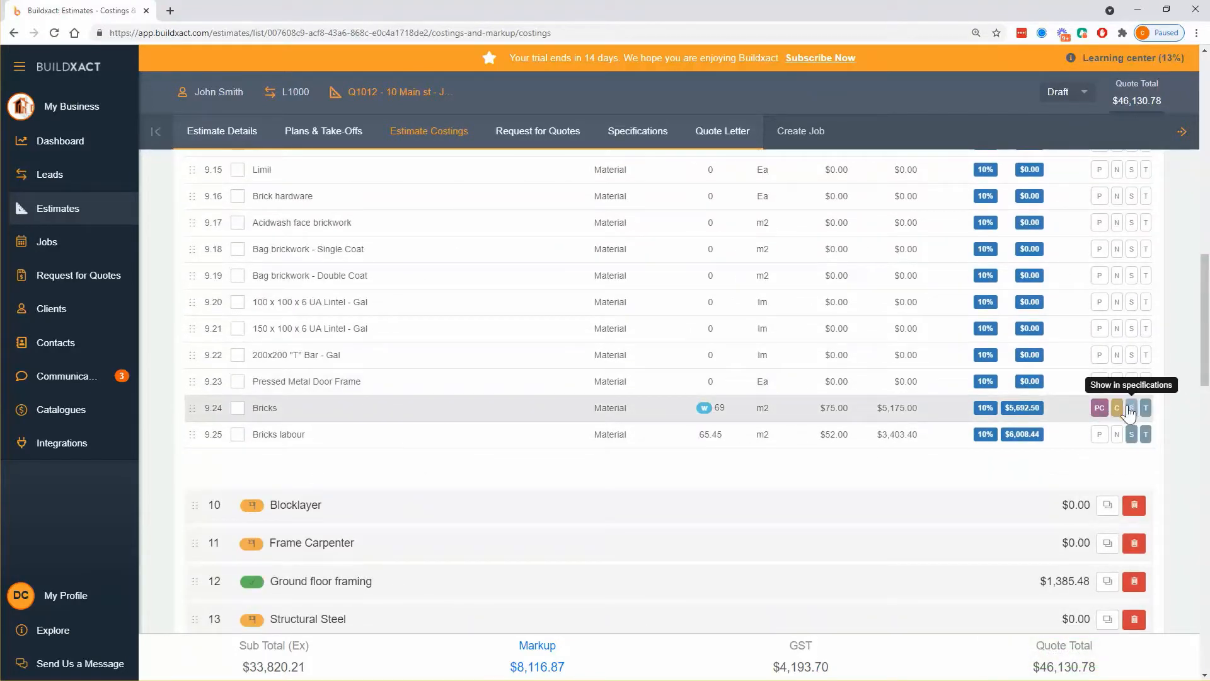
{"action": "left_click", "coordinate": [1132, 410]}
Expand the Electrician category and show the Electrical rough and fit item in the specifications.
{"action": "scroll", "coordinate": [1013, 439], "scroll_direction": "down", "scroll_amount": 8}
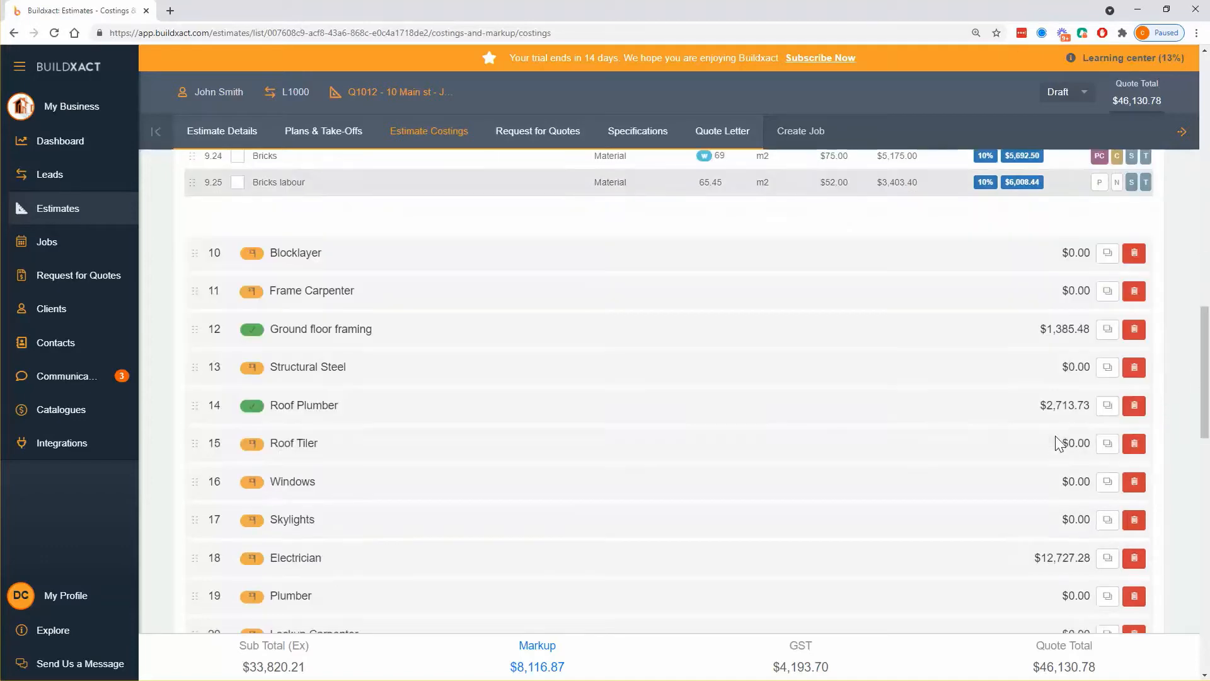
{"action": "left_click", "coordinate": [921, 315]}
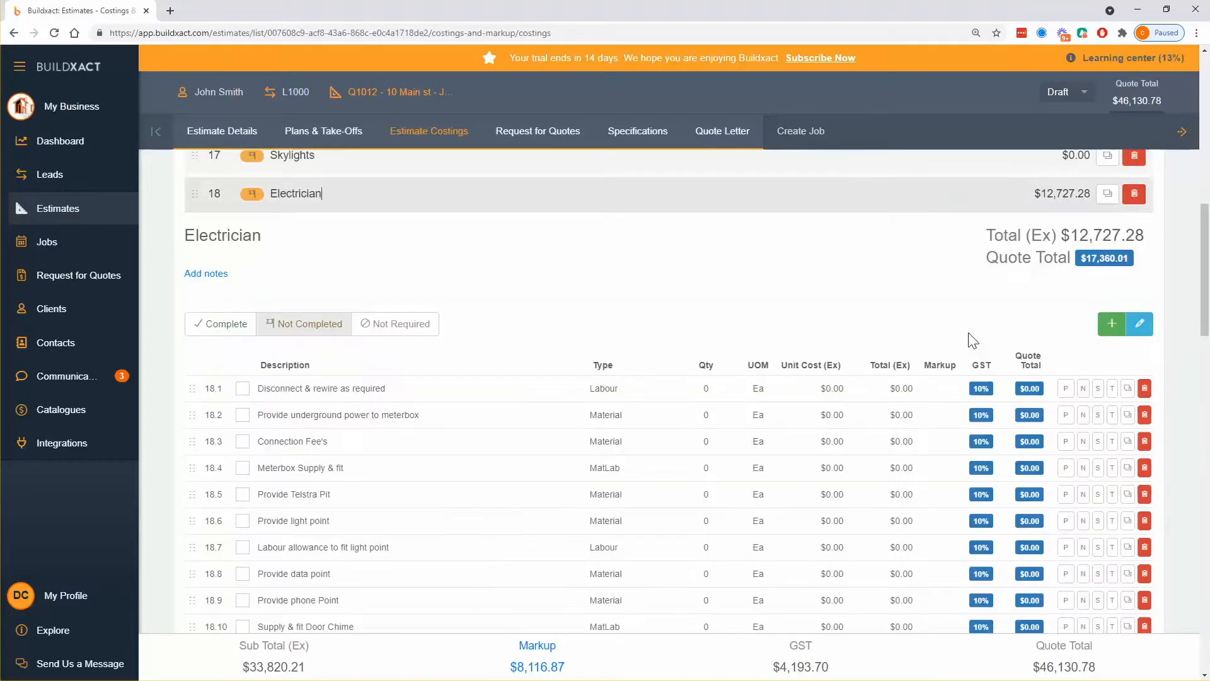
{"action": "scroll", "coordinate": [1047, 371], "scroll_direction": "down", "scroll_amount": 8}
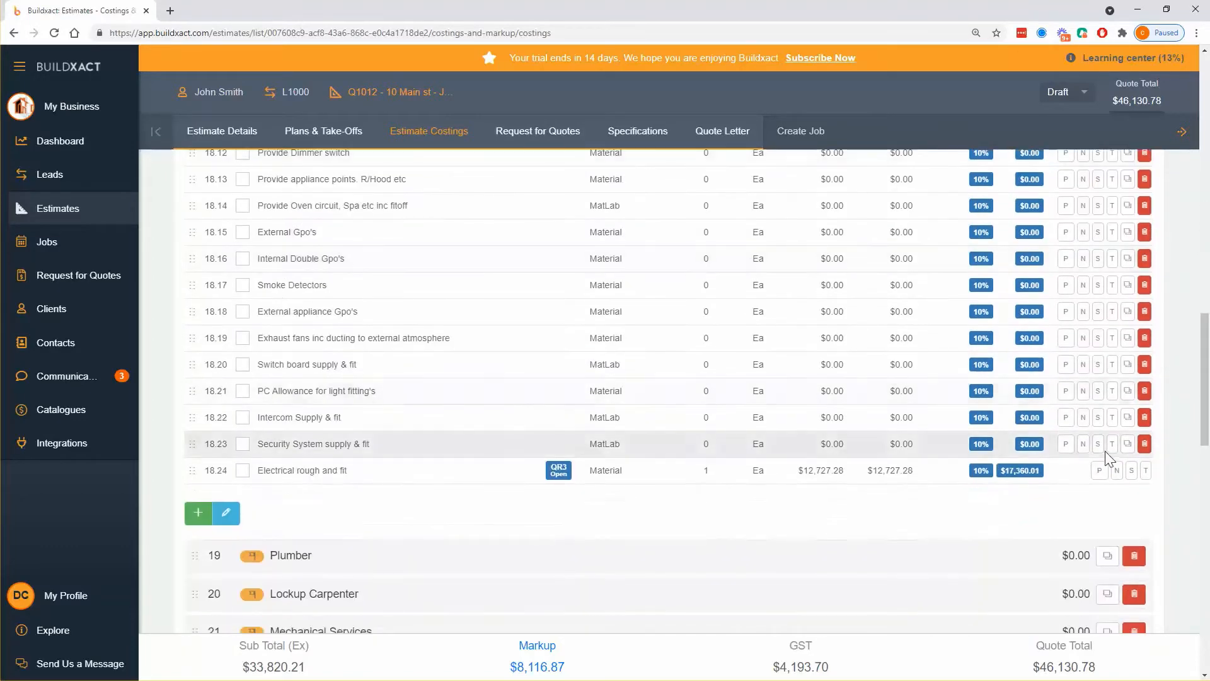
{"action": "left_click", "coordinate": [1133, 472]}
Review the Electrician line items, including the quoted Electrical rough and fit item at the end of the category.
{"action": "scroll", "coordinate": [1008, 491], "scroll_direction": "down", "scroll_amount": 8}
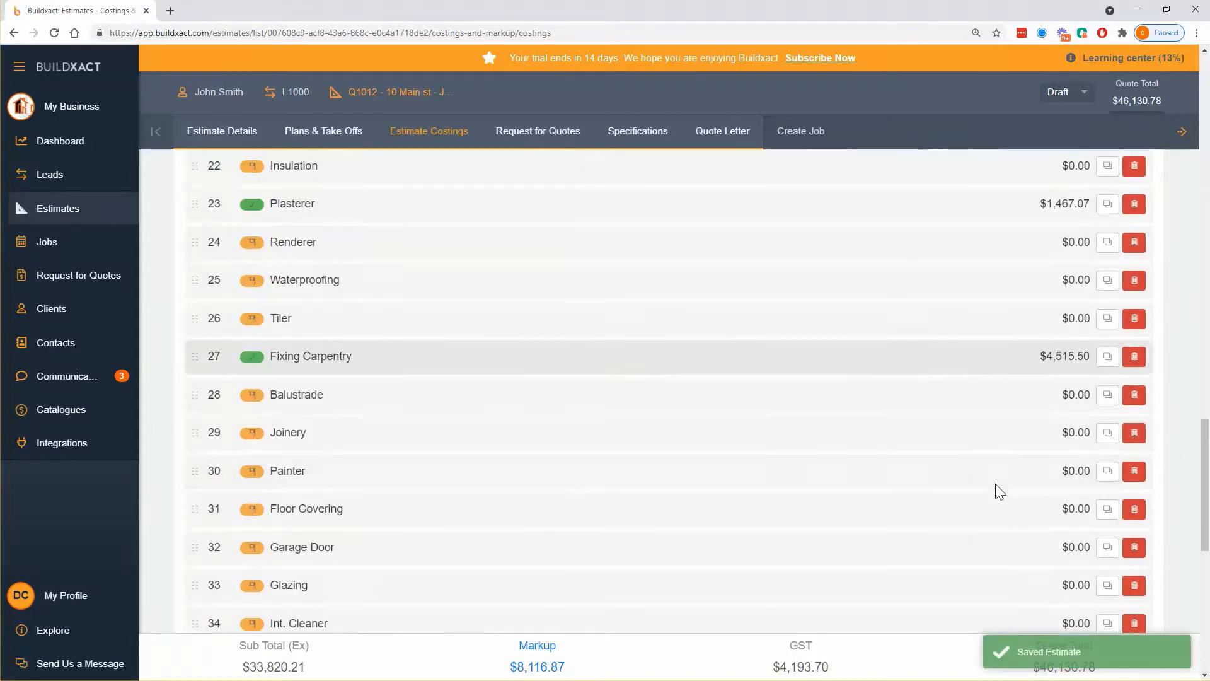
{"action": "scroll", "coordinate": [728, 462], "scroll_direction": "up", "scroll_amount": 6}
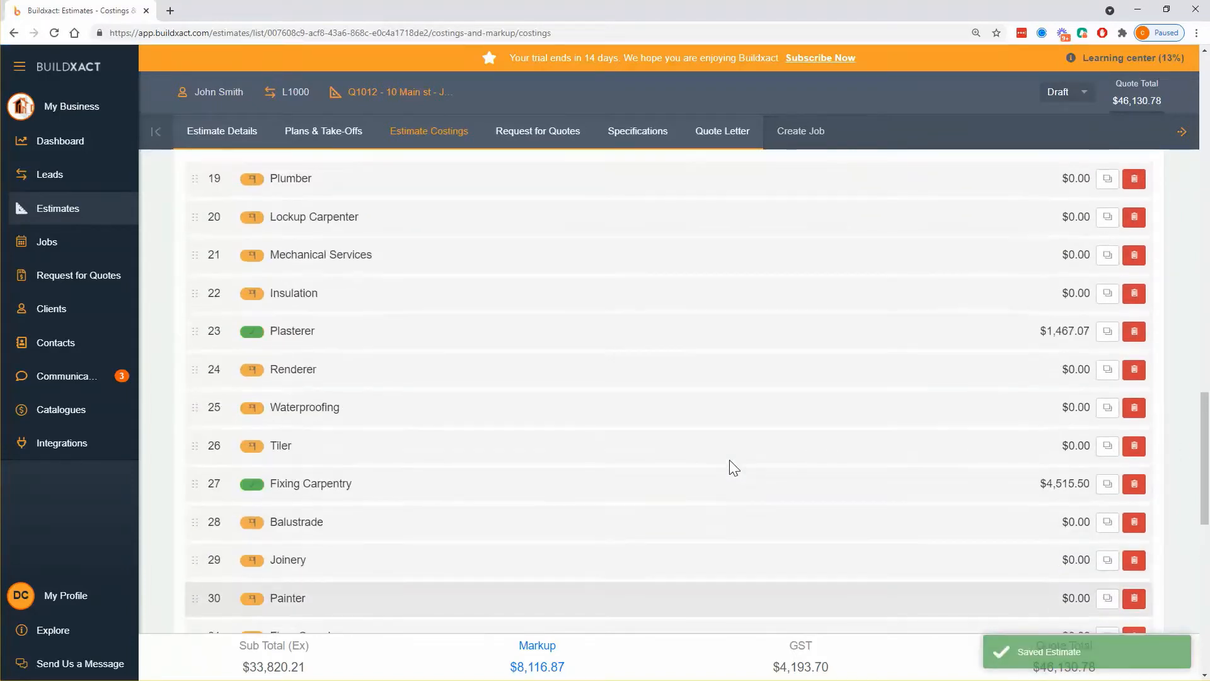
{"action": "scroll", "coordinate": [738, 419], "scroll_direction": "up", "scroll_amount": 2}
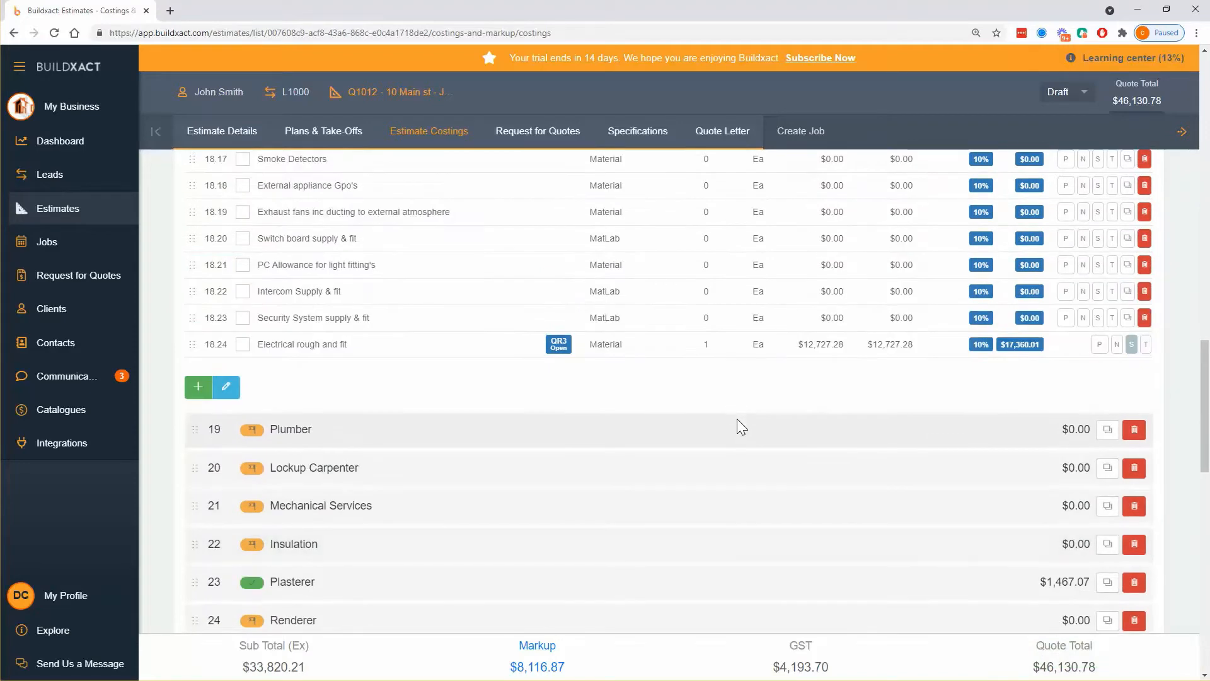
{"action": "scroll", "coordinate": [736, 422], "scroll_direction": "up", "scroll_amount": 5}
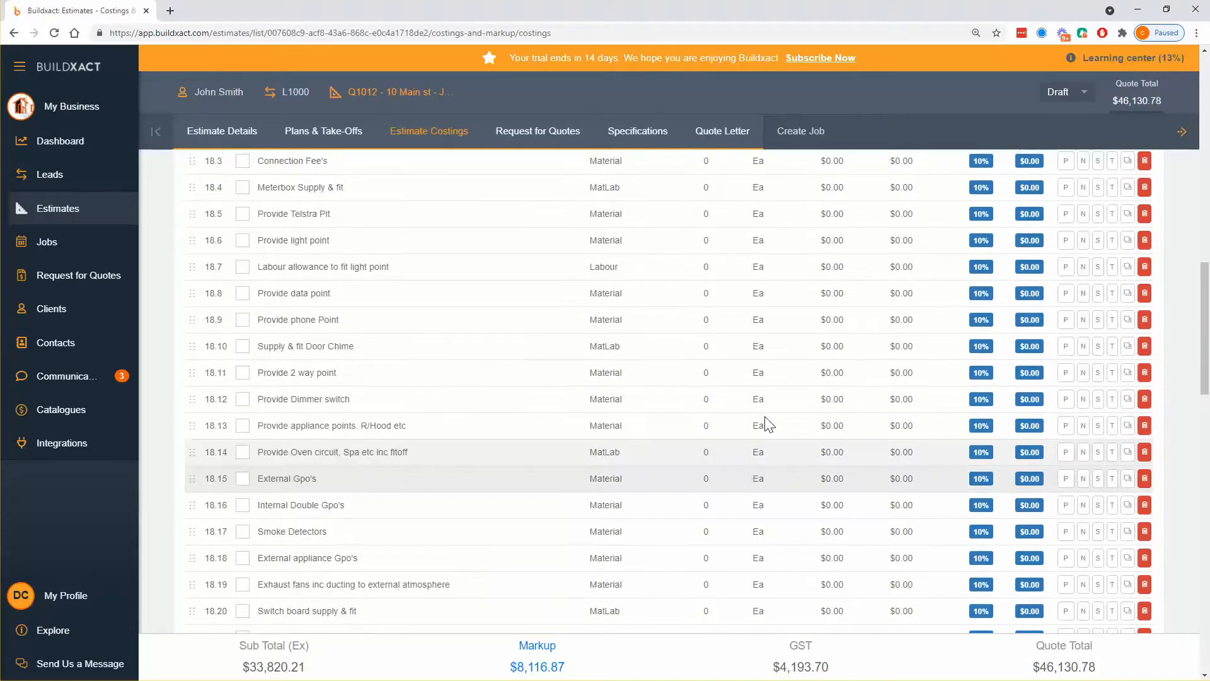
{"action": "scroll", "coordinate": [766, 419], "scroll_direction": "up", "scroll_amount": 2}
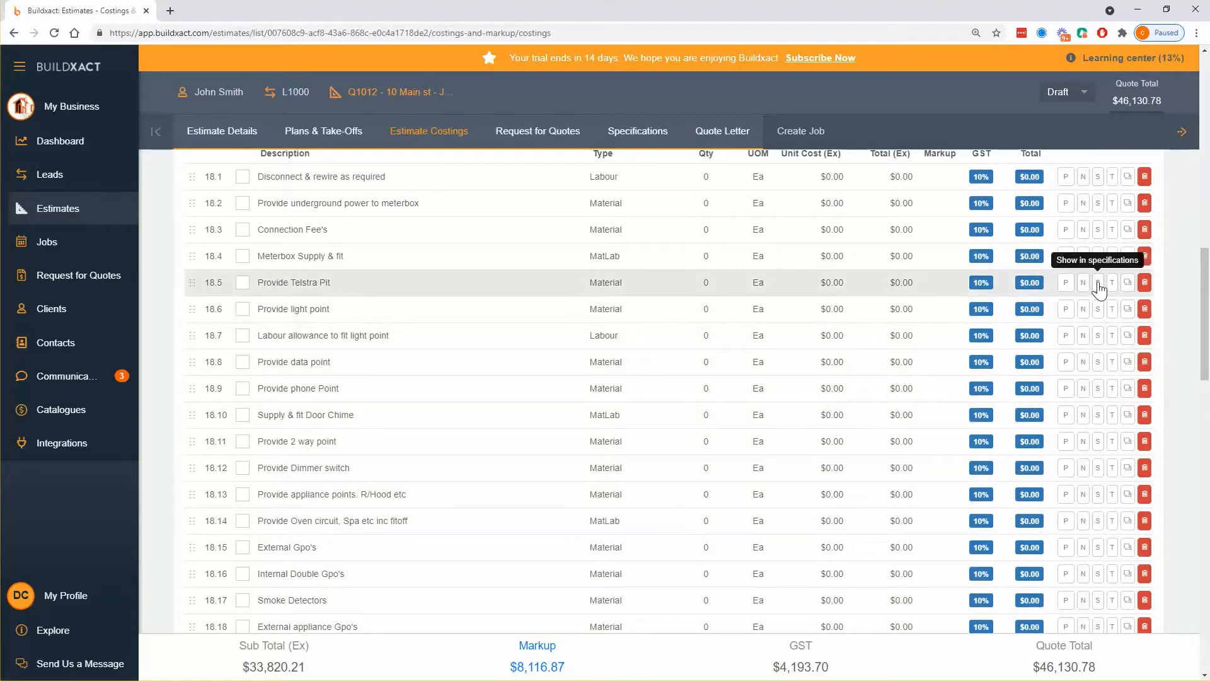
{"action": "left_click", "coordinate": [902, 283]}
{"action": "scroll", "coordinate": [1102, 293], "scroll_direction": "down", "scroll_amount": 5}
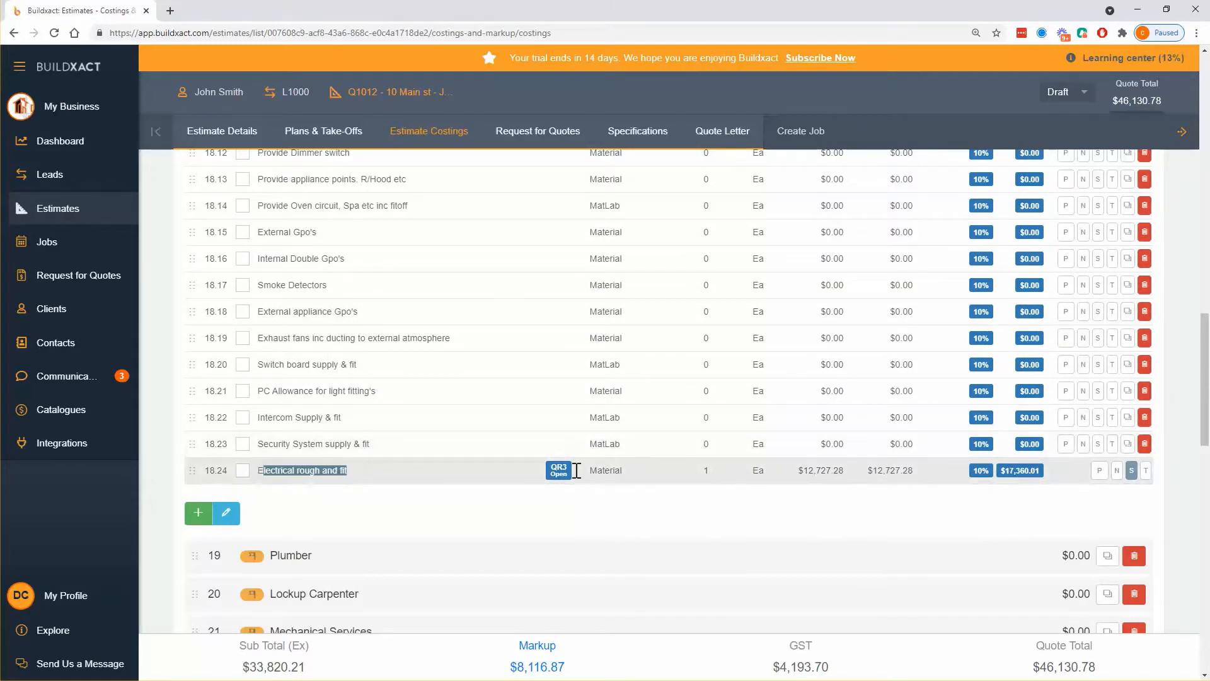
{"action": "left_click_drag", "start_coordinate": [576, 470], "coordinate": [931, 484]}
{"action": "left_click", "coordinate": [920, 522]}
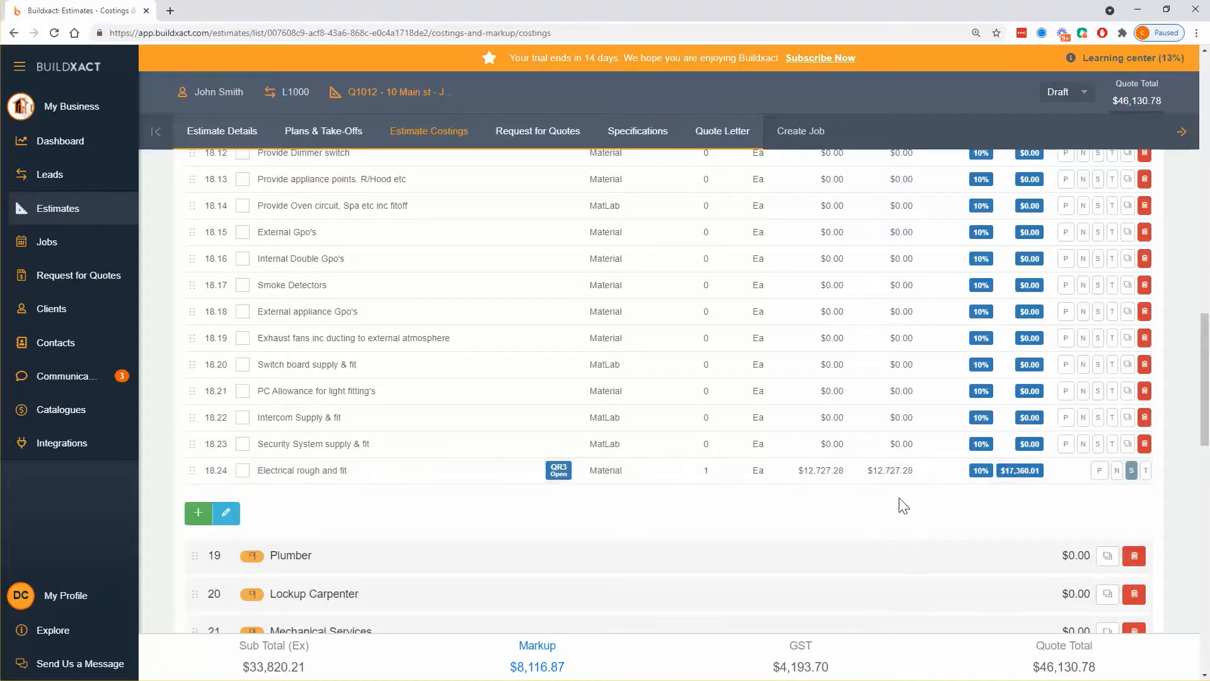
Show the Electrician items Disconnect & rewire as required, Connection Fee's and Provide light point in the specifications.
{"action": "scroll", "coordinate": [906, 504], "scroll_direction": "up", "scroll_amount": 7}
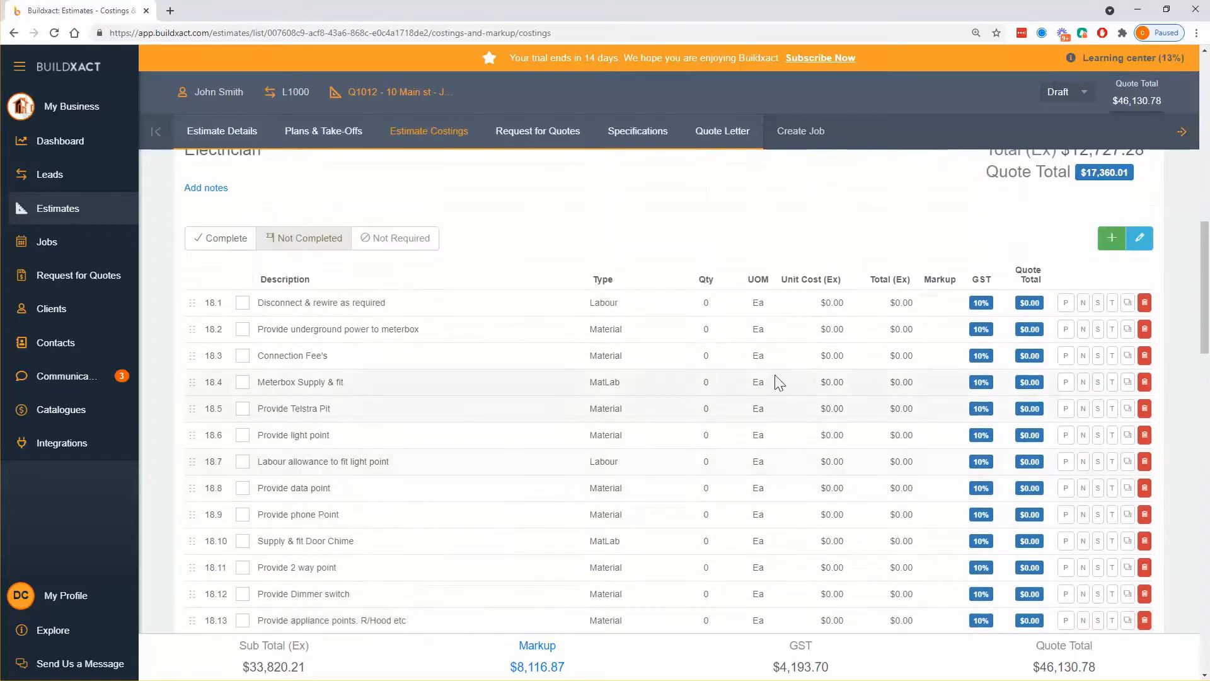
{"action": "left_click", "coordinate": [1098, 304]}
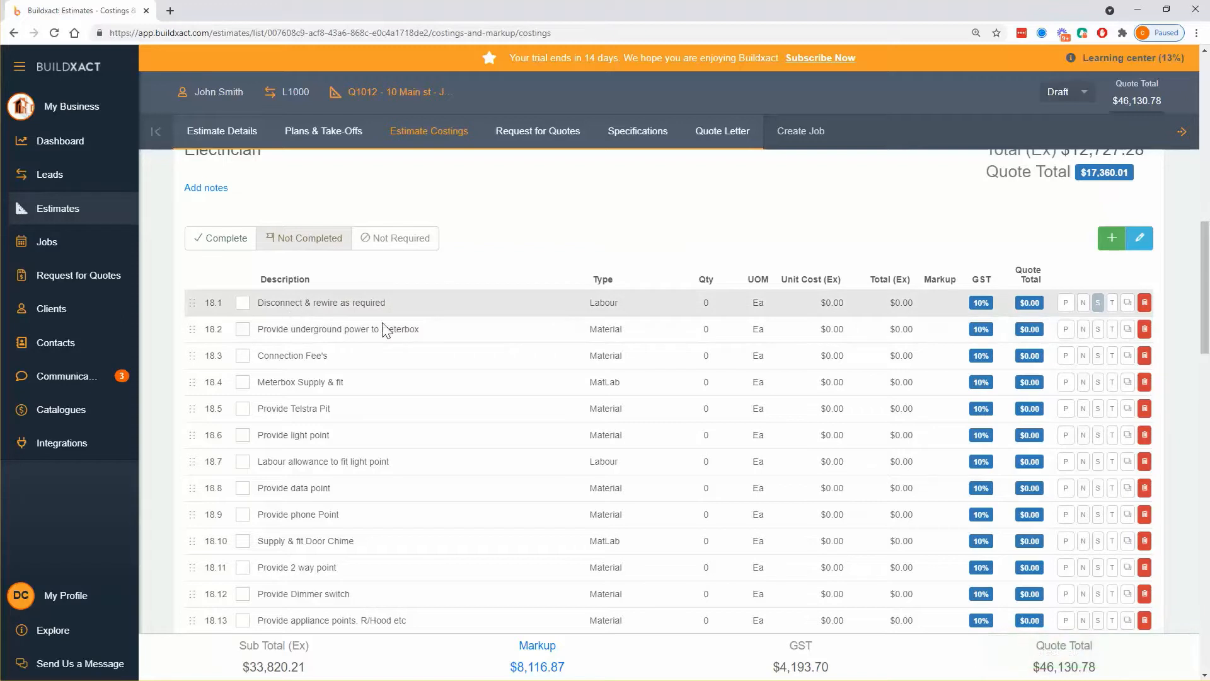
{"action": "left_click", "coordinate": [1098, 357]}
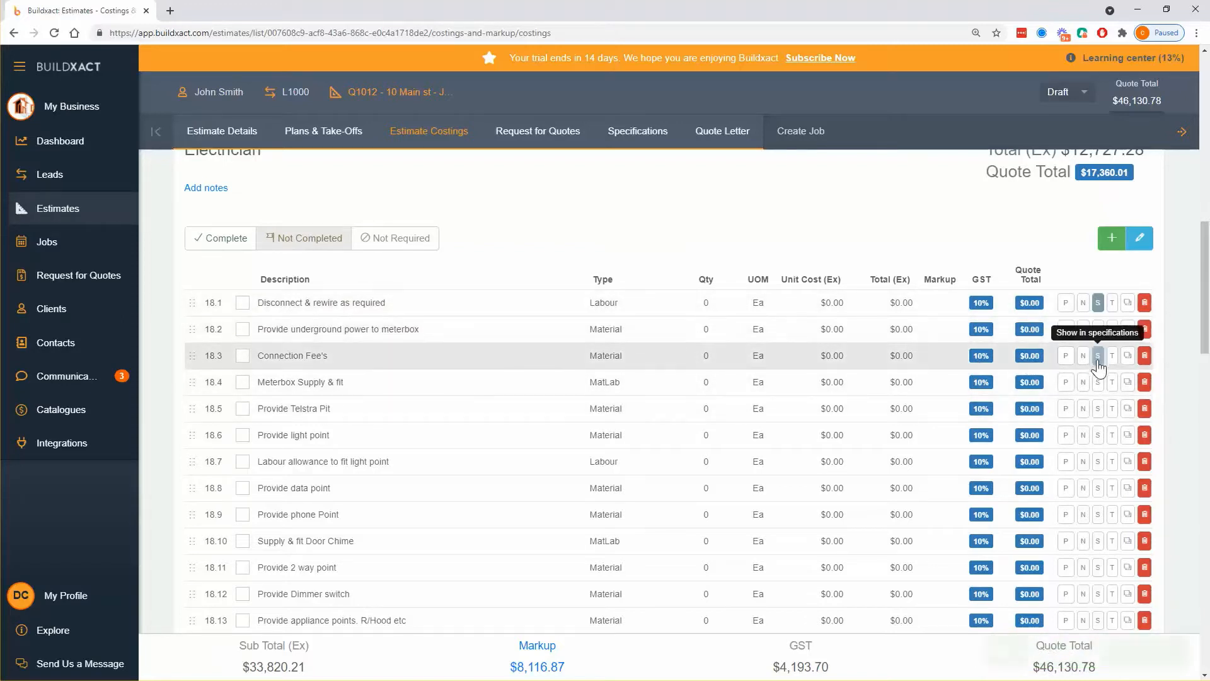
{"action": "left_click", "coordinate": [1098, 436]}
Compare the costs of the unpriced Electrician items with the Electrical rough and fit item.
{"action": "scroll", "coordinate": [1100, 454], "scroll_direction": "down", "scroll_amount": 4}
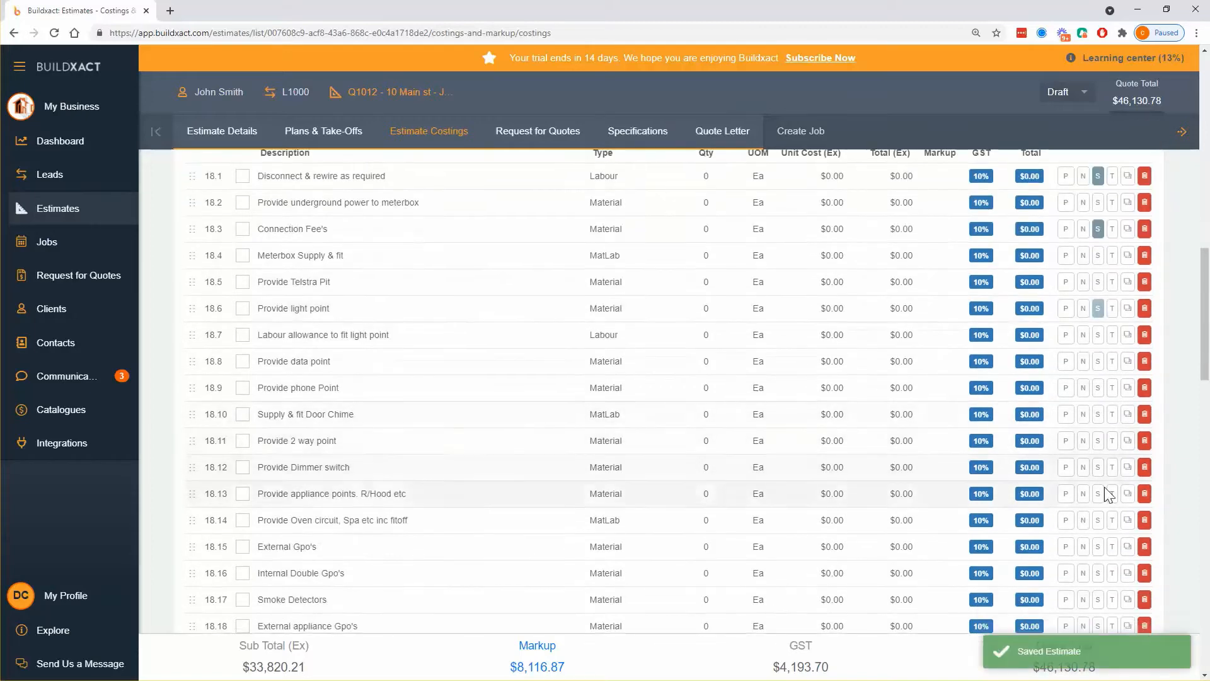
{"action": "scroll", "coordinate": [1105, 486], "scroll_direction": "up", "scroll_amount": 5}
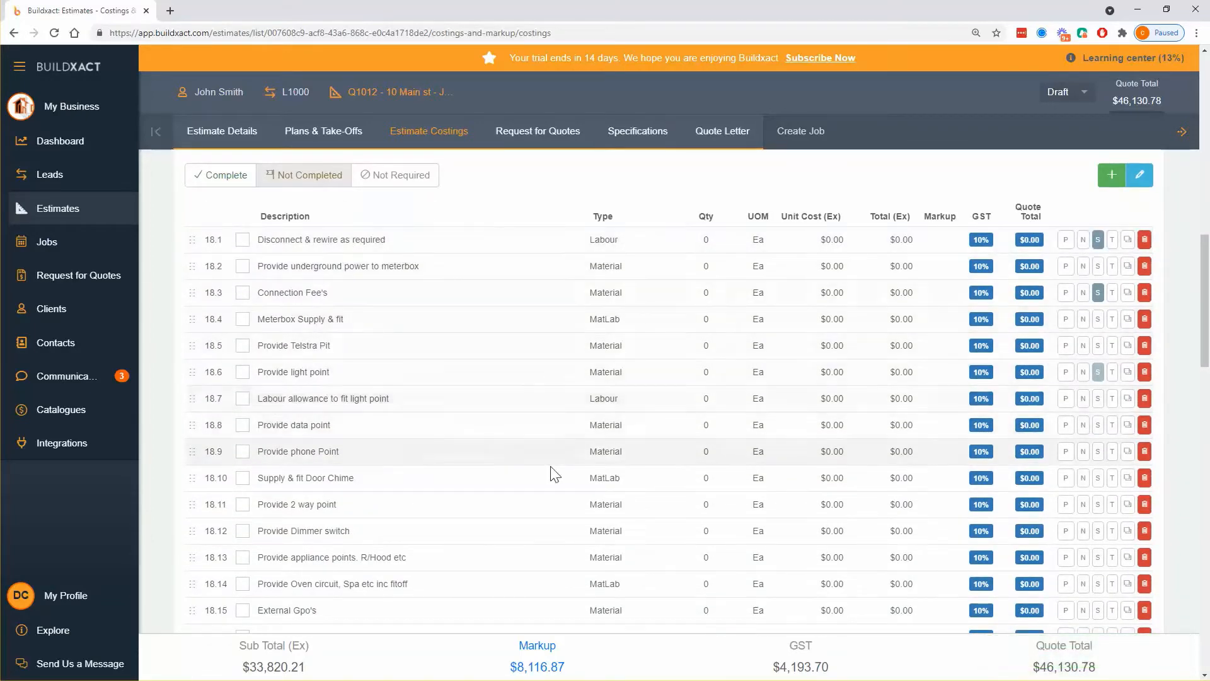
{"action": "scroll", "coordinate": [782, 473], "scroll_direction": "down", "scroll_amount": 8}
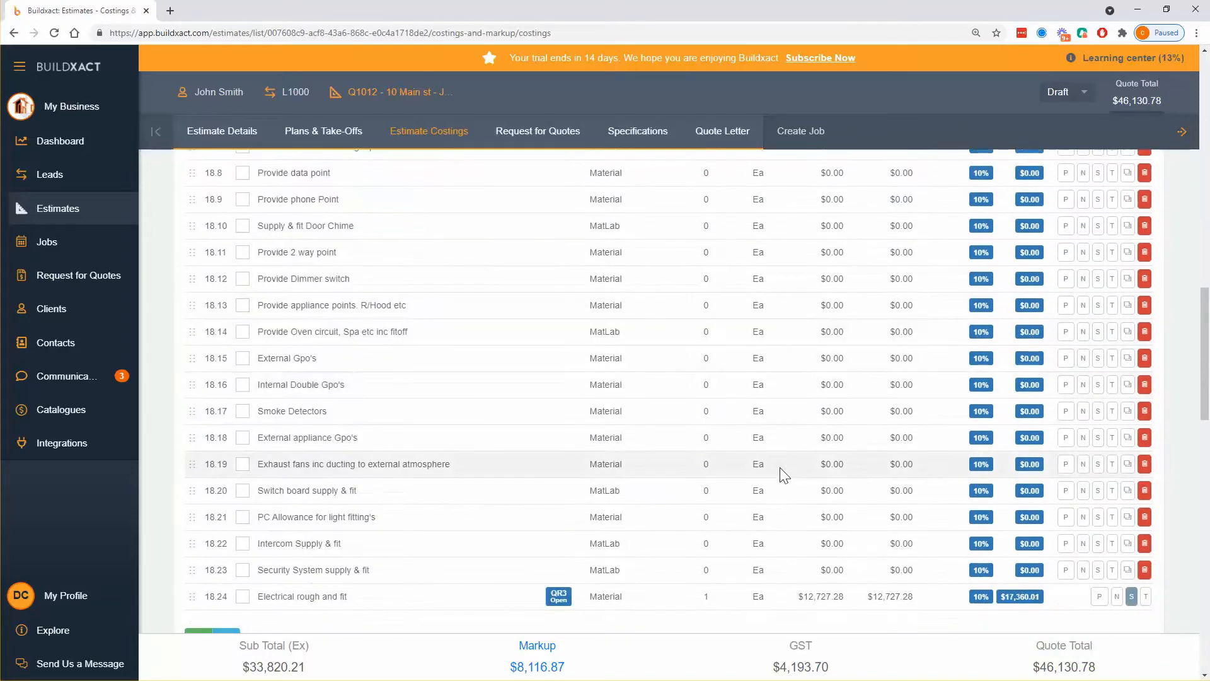
{"action": "left_click_drag", "start_coordinate": [924, 358], "coordinate": [809, 386]}
{"action": "scroll", "coordinate": [809, 386], "scroll_direction": "up", "scroll_amount": 2}
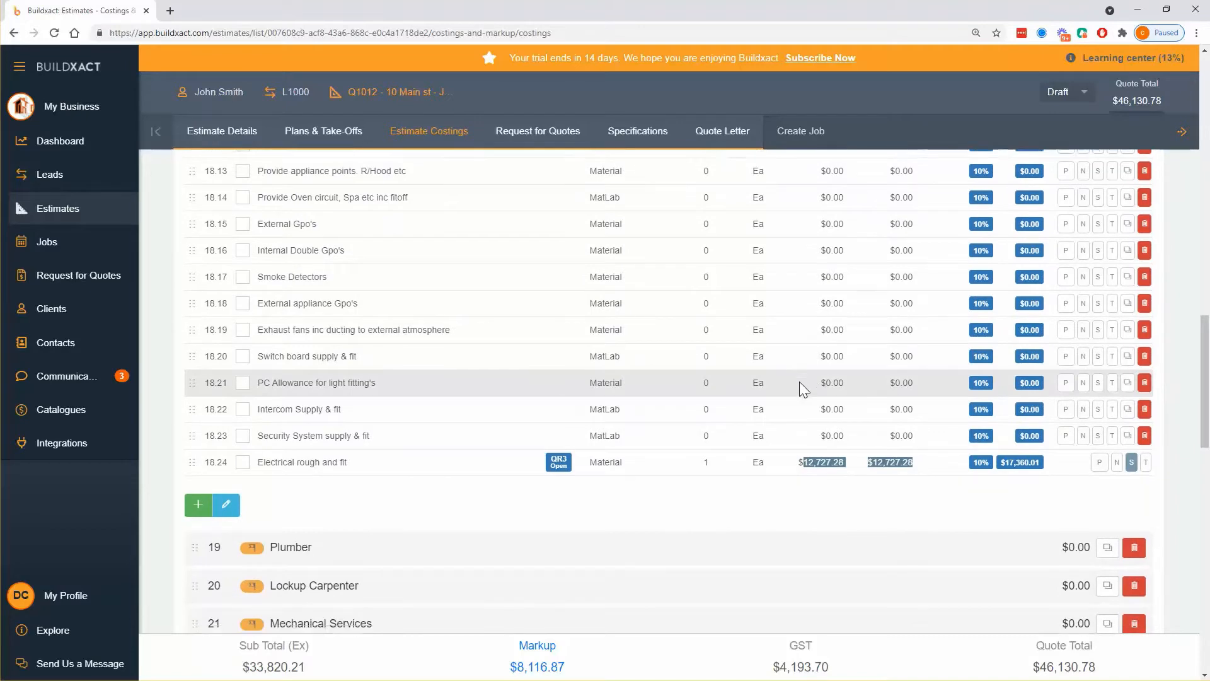
{"action": "scroll", "coordinate": [810, 379], "scroll_direction": "down", "scroll_amount": 3}
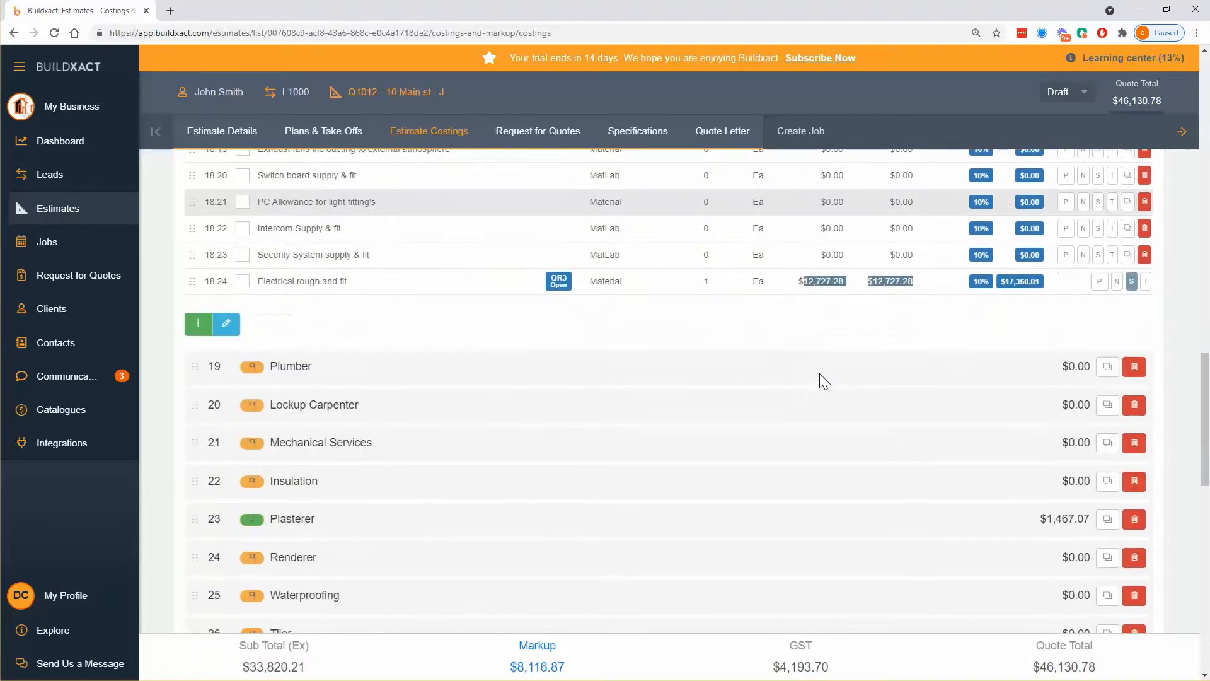
{"action": "left_click", "coordinate": [887, 334]}
Expand the Appliances category and show the Cooktop, Wall Oven, Rangehood, Dishwasher and Insinkerator Allowance items in the specifications.
{"action": "scroll", "coordinate": [634, 441], "scroll_direction": "down", "scroll_amount": 5}
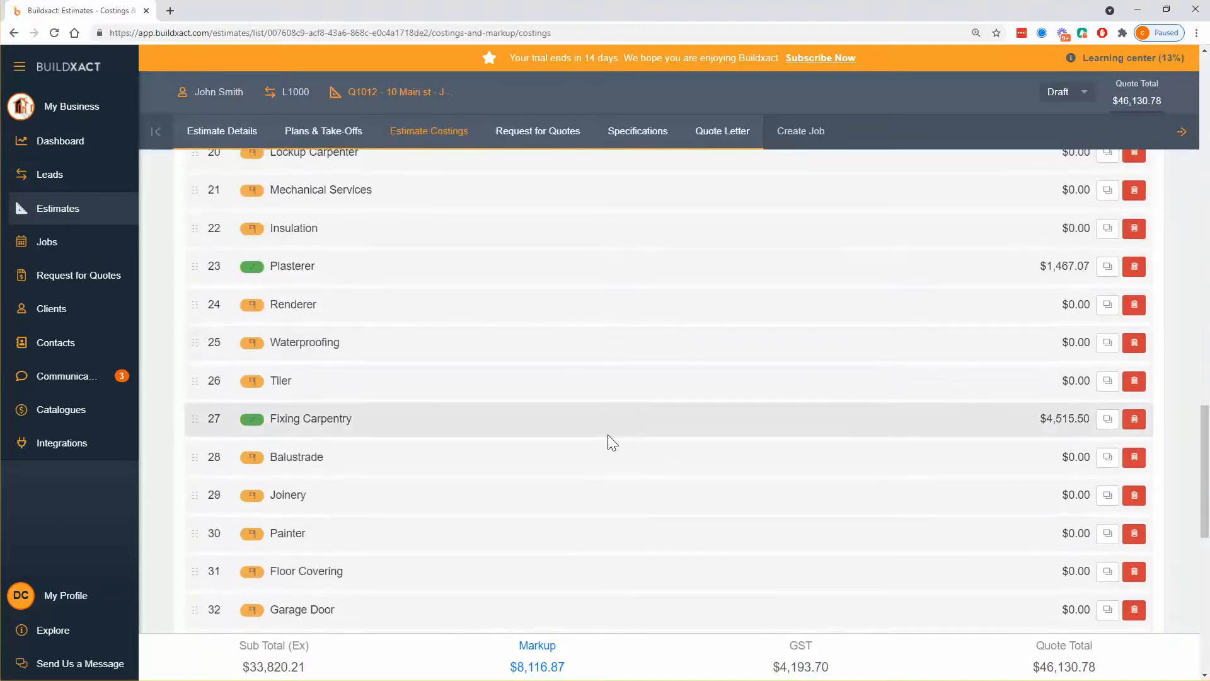
{"action": "scroll", "coordinate": [611, 440], "scroll_direction": "down", "scroll_amount": 2}
{"action": "scroll", "coordinate": [611, 441], "scroll_direction": "down", "scroll_amount": 3}
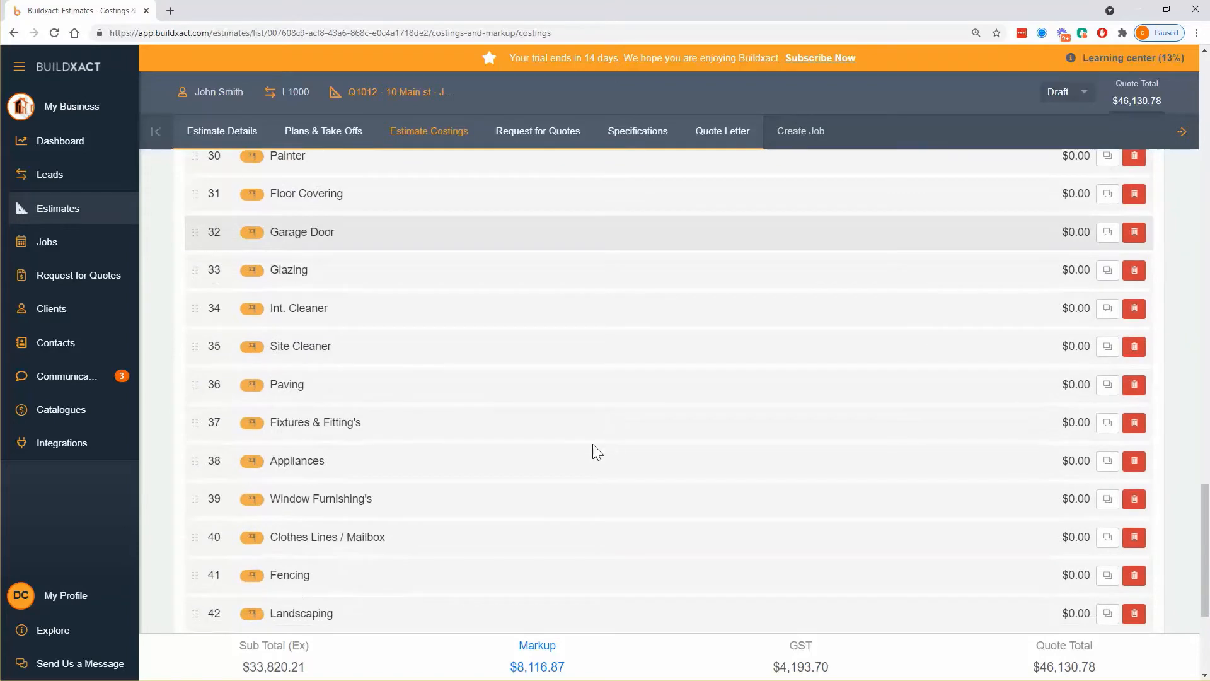
{"action": "left_click", "coordinate": [537, 468]}
{"action": "left_click", "coordinate": [1099, 365]}
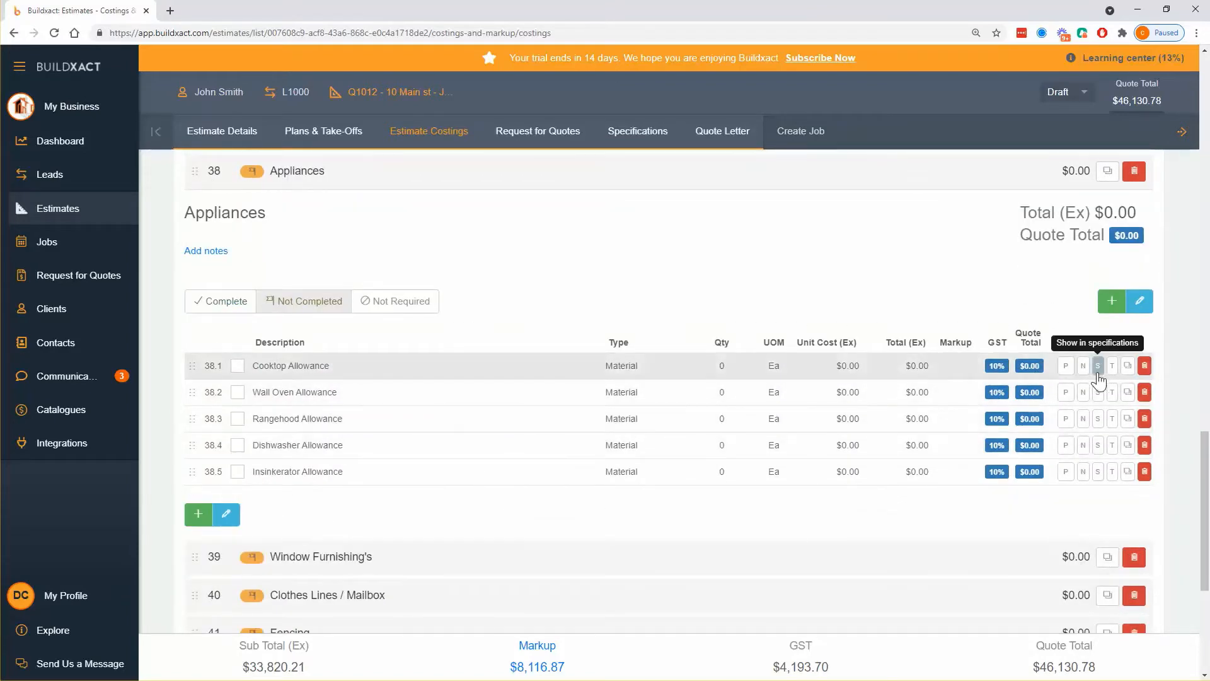
{"action": "left_click", "coordinate": [1099, 392]}
{"action": "left_click", "coordinate": [1098, 418]}
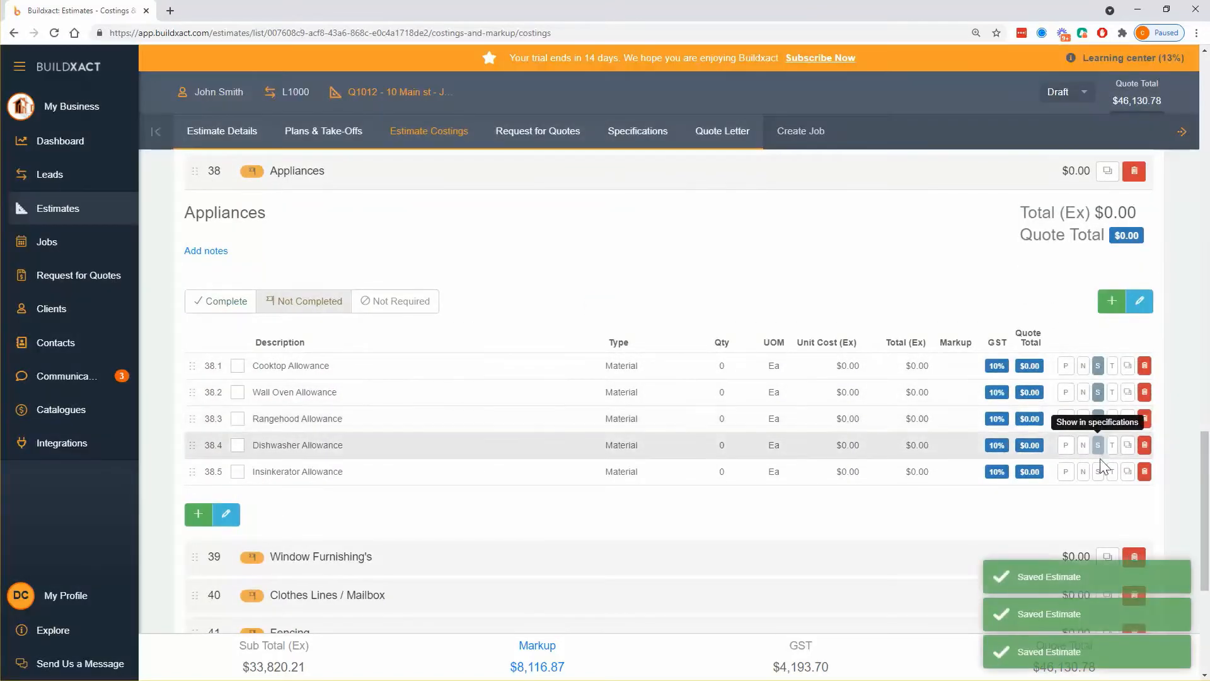
{"action": "left_click", "coordinate": [1098, 445]}
{"action": "left_click", "coordinate": [1098, 471]}
Set the quantity of all five Appliances allowance items to 1.
{"action": "left_click", "coordinate": [721, 367]}
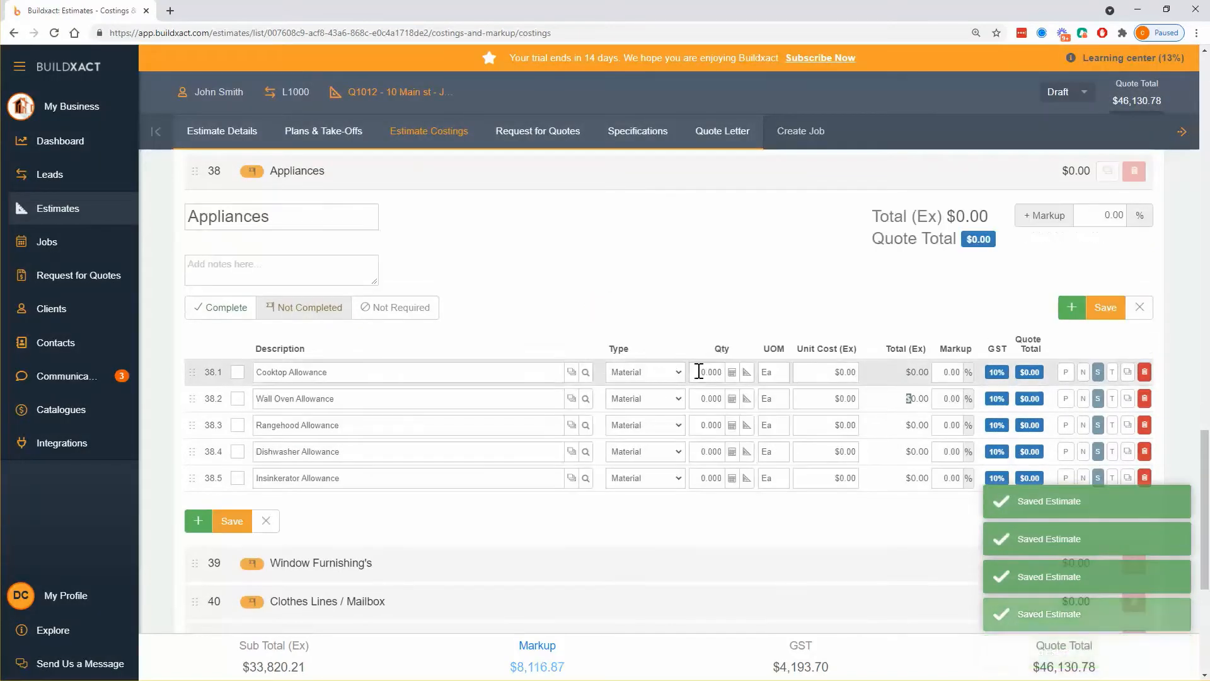
{"action": "type", "text": "1"}
{"action": "left_click", "coordinate": [717, 398]}
{"action": "type", "text": "1"}
{"action": "left_click", "coordinate": [710, 425]}
{"action": "type", "text": "1"}
{"action": "left_click", "coordinate": [714, 451]}
{"action": "type", "text": "1"}
{"action": "left_click", "coordinate": [710, 477]}
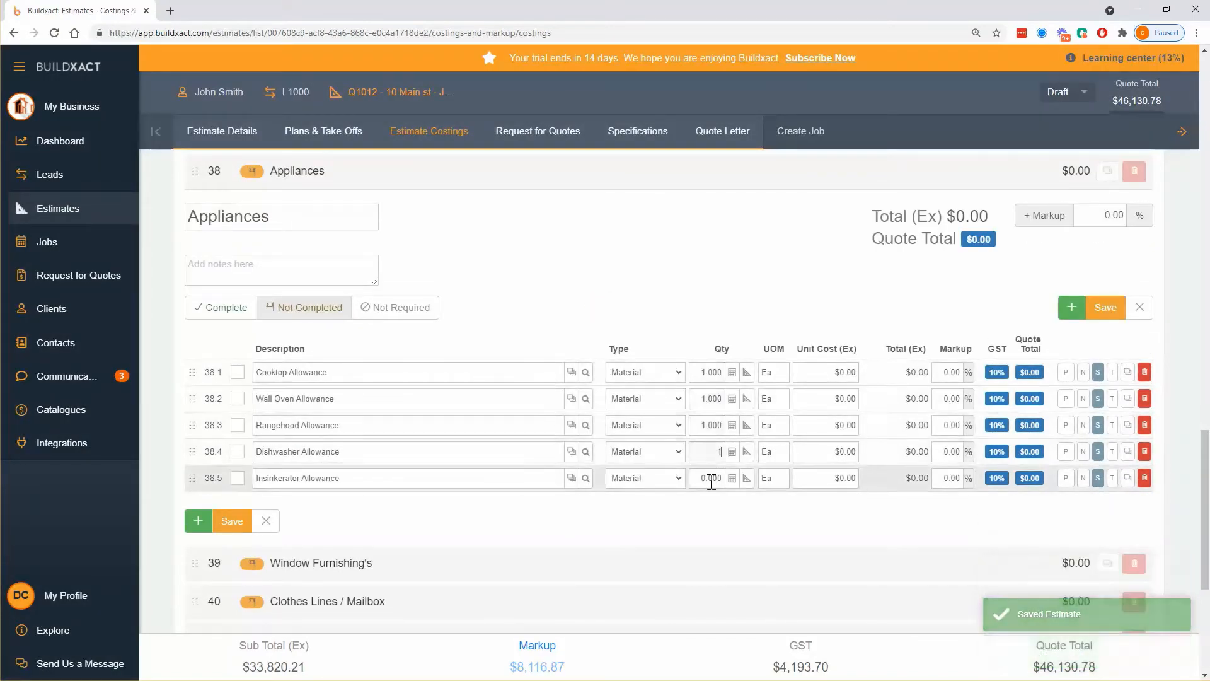
{"action": "type", "text": "1"}
Set the unit cost of the Cooktop, Wall Oven, Rangehood and Dishwasher Allowance items to $1,000 each.
{"action": "left_click", "coordinate": [823, 374]}
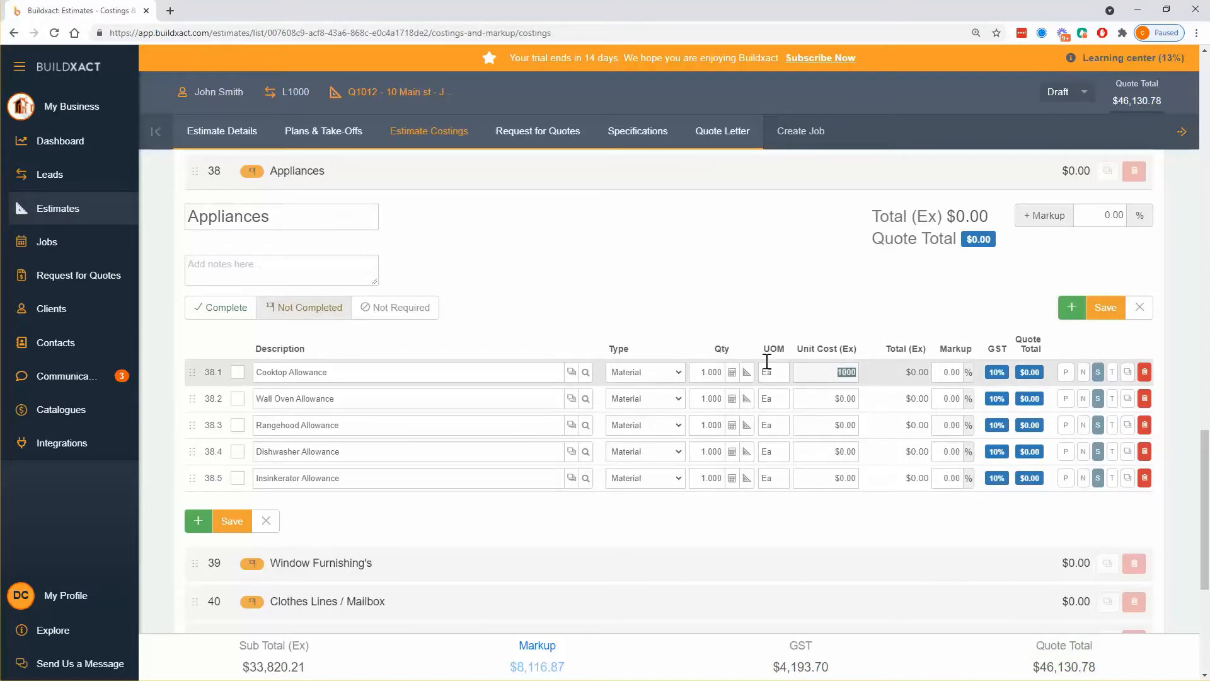
{"action": "left_click", "coordinate": [824, 398]}
{"action": "type", "text": "1000"}
{"action": "left_click", "coordinate": [824, 425]}
{"action": "type", "text": "1000"}
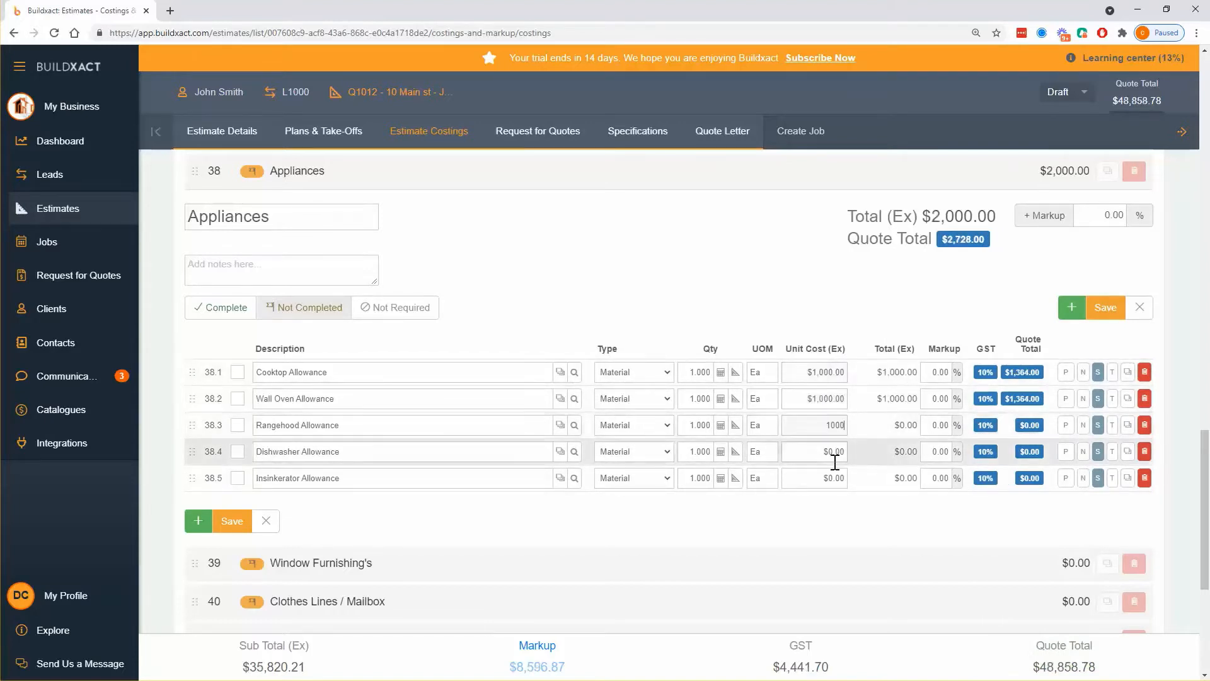
{"action": "left_click", "coordinate": [833, 453]}
{"action": "type", "text": "1000"}
{"action": "left_click", "coordinate": [746, 522]}
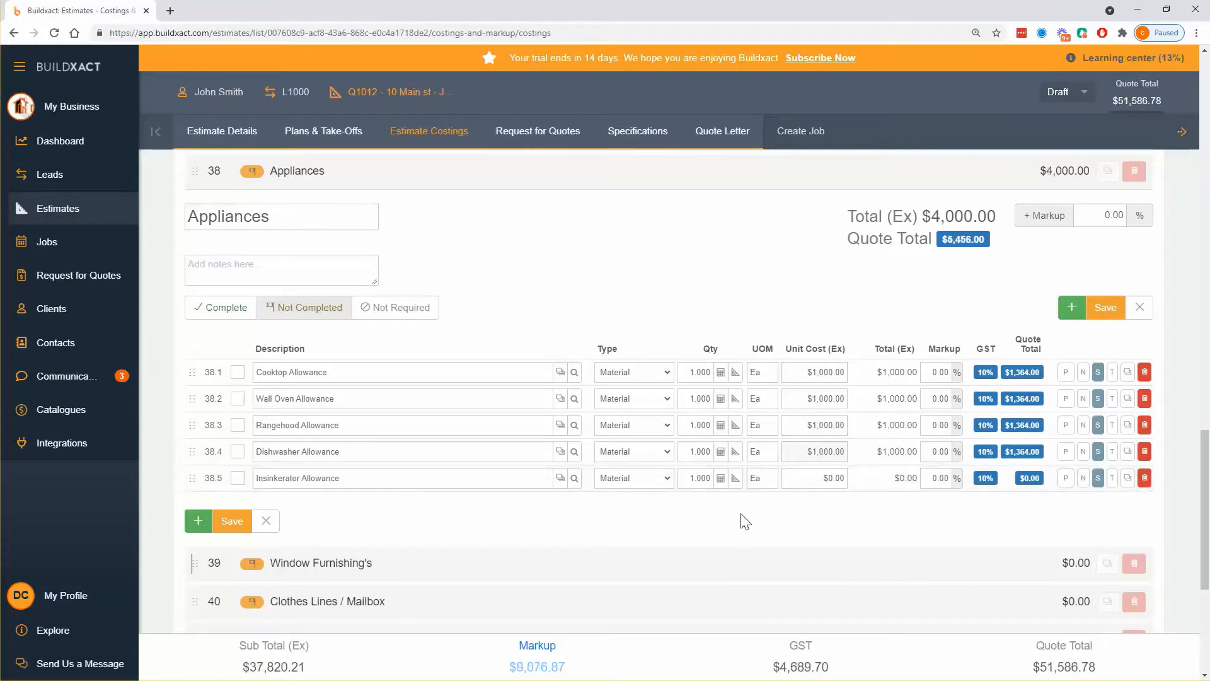
Set the Insinkerator Allowance quantity to 0 and save the Appliances costings.
{"action": "left_click", "coordinate": [706, 479]}
{"action": "left_click", "coordinate": [743, 276]}
{"action": "left_click", "coordinate": [1106, 309]}
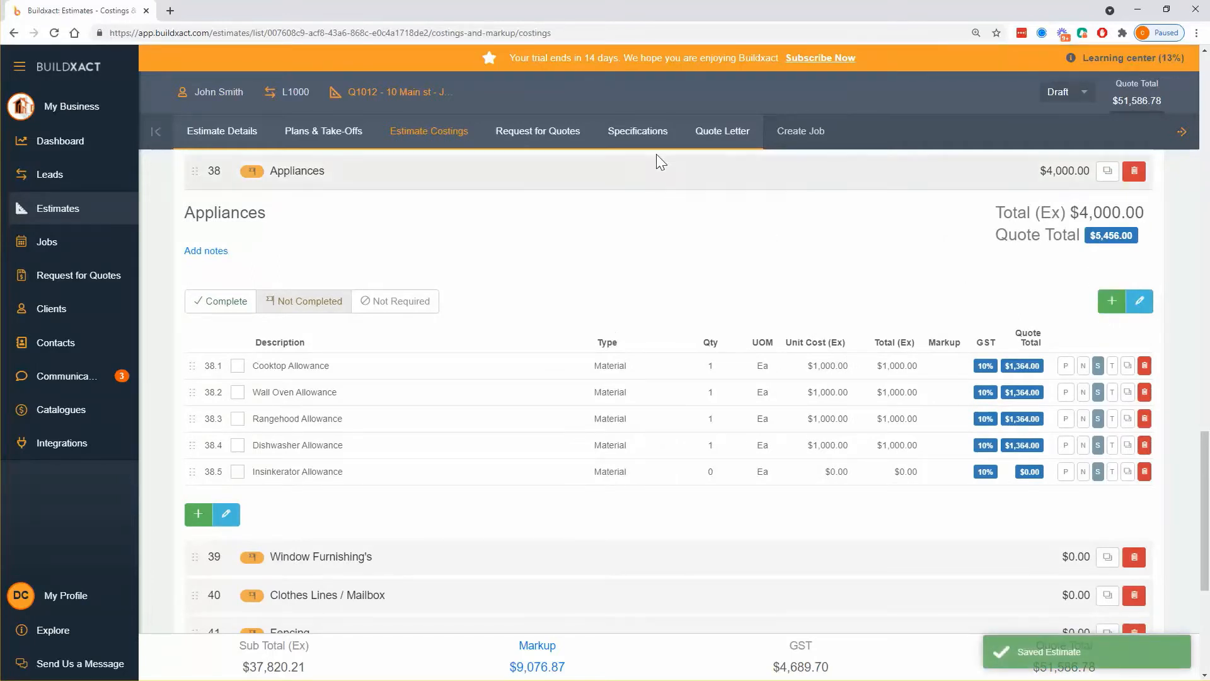
Go to the estimate's specifications, move the Preliminaries category above Bricklayer, and expand the Preliminaries and Electrician categories to check their items.
{"action": "left_click", "coordinate": [649, 137]}
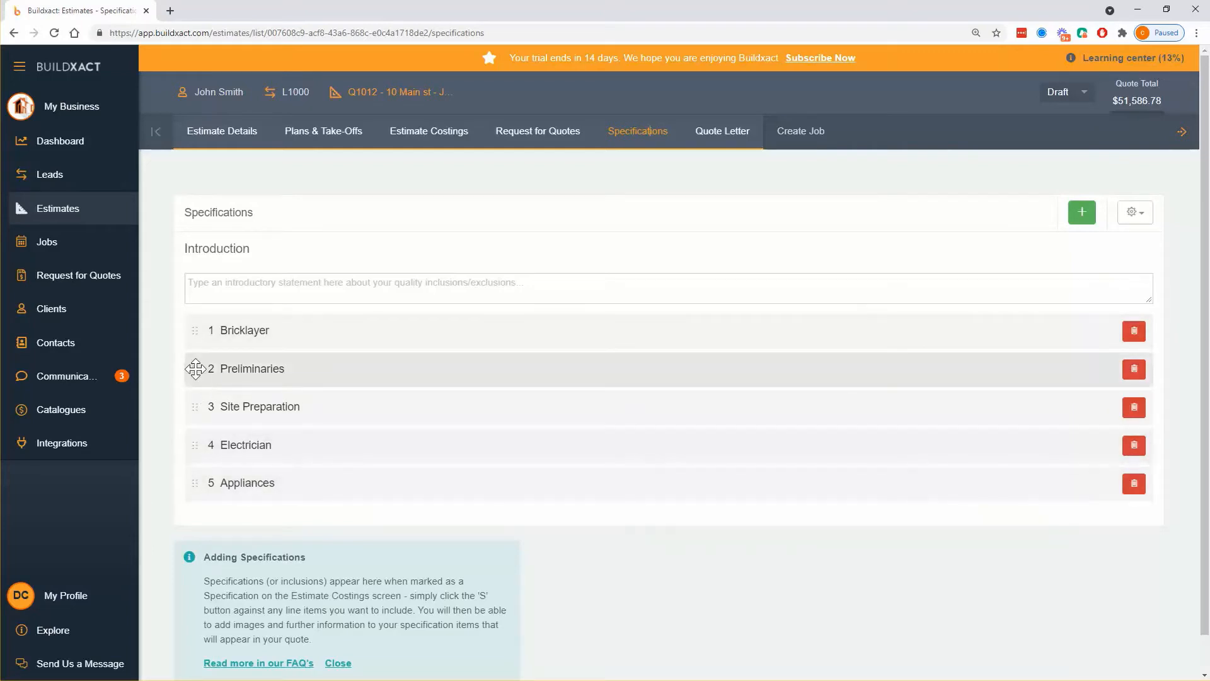
{"action": "left_click_drag", "start_coordinate": [196, 341], "coordinate": [195, 330]}
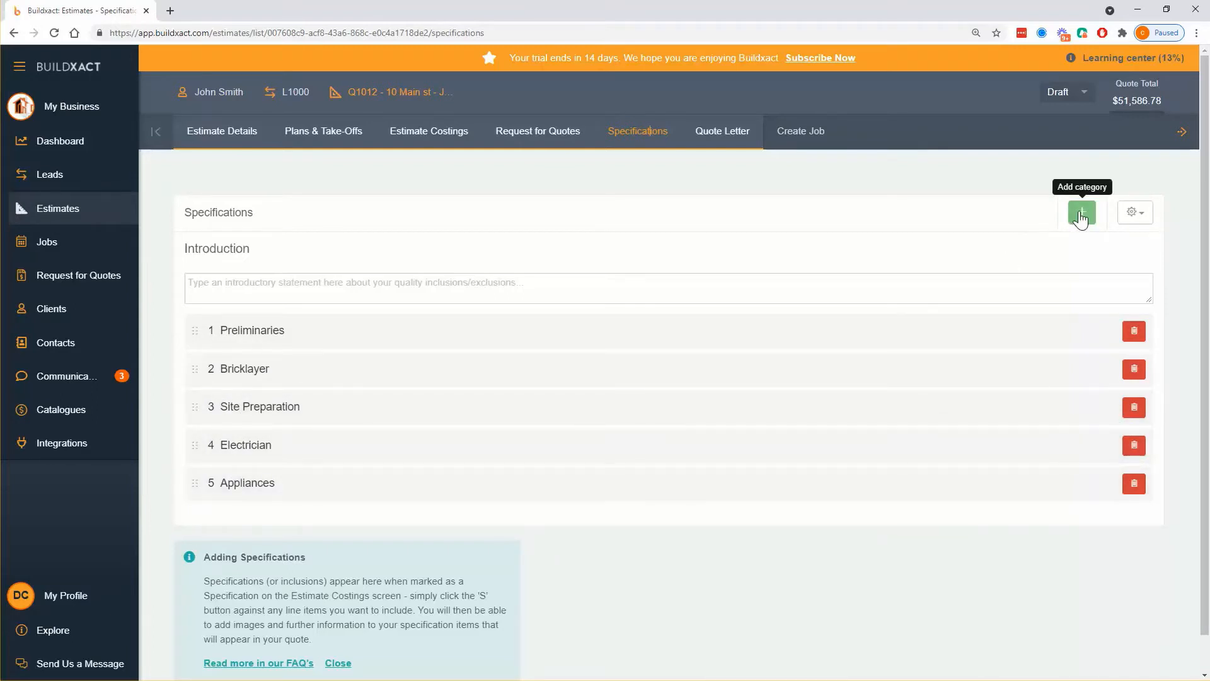
{"action": "left_click", "coordinate": [348, 335]}
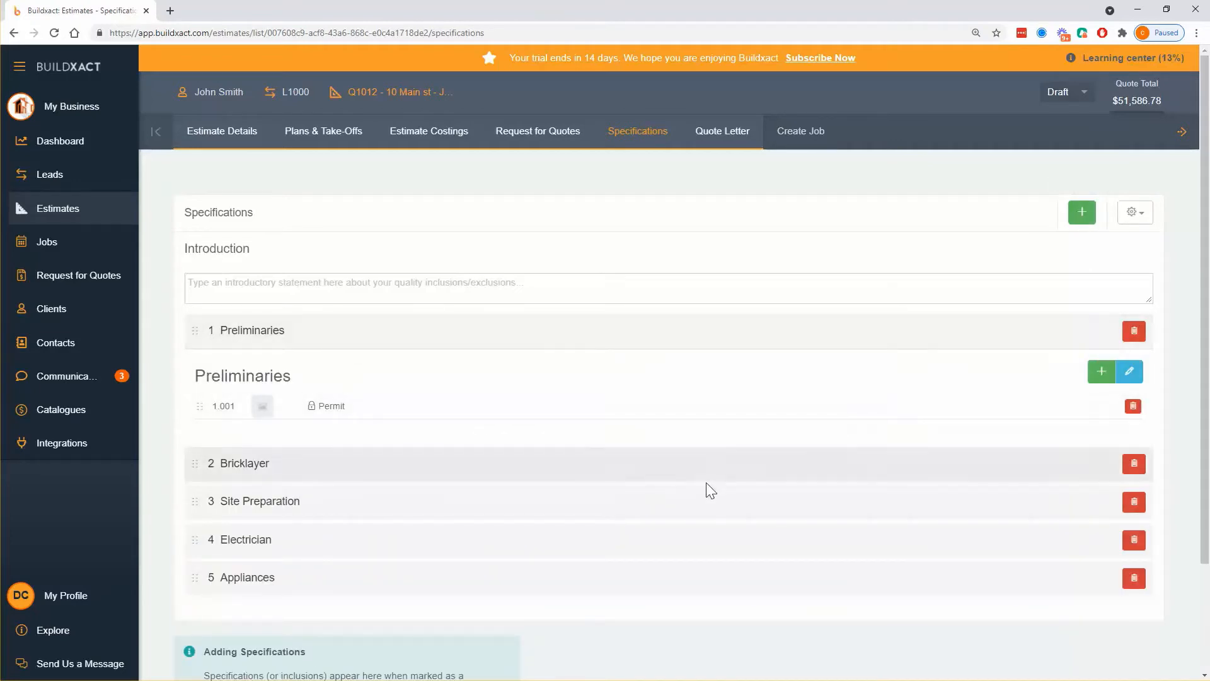
{"action": "left_click", "coordinate": [695, 537]}
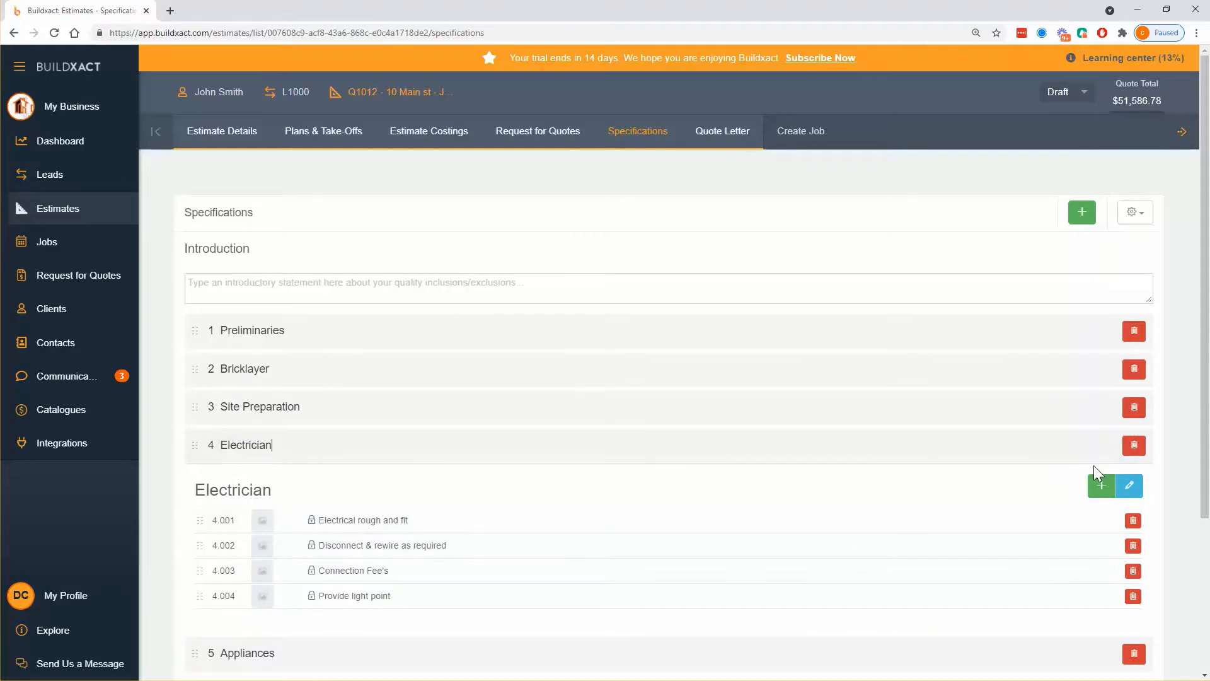
Add and save a specification reading "Installed by qualified electrician." in the Appliances category.
{"action": "scroll", "coordinate": [660, 532], "scroll_direction": "down", "scroll_amount": 3}
{"action": "left_click", "coordinate": [624, 463]}
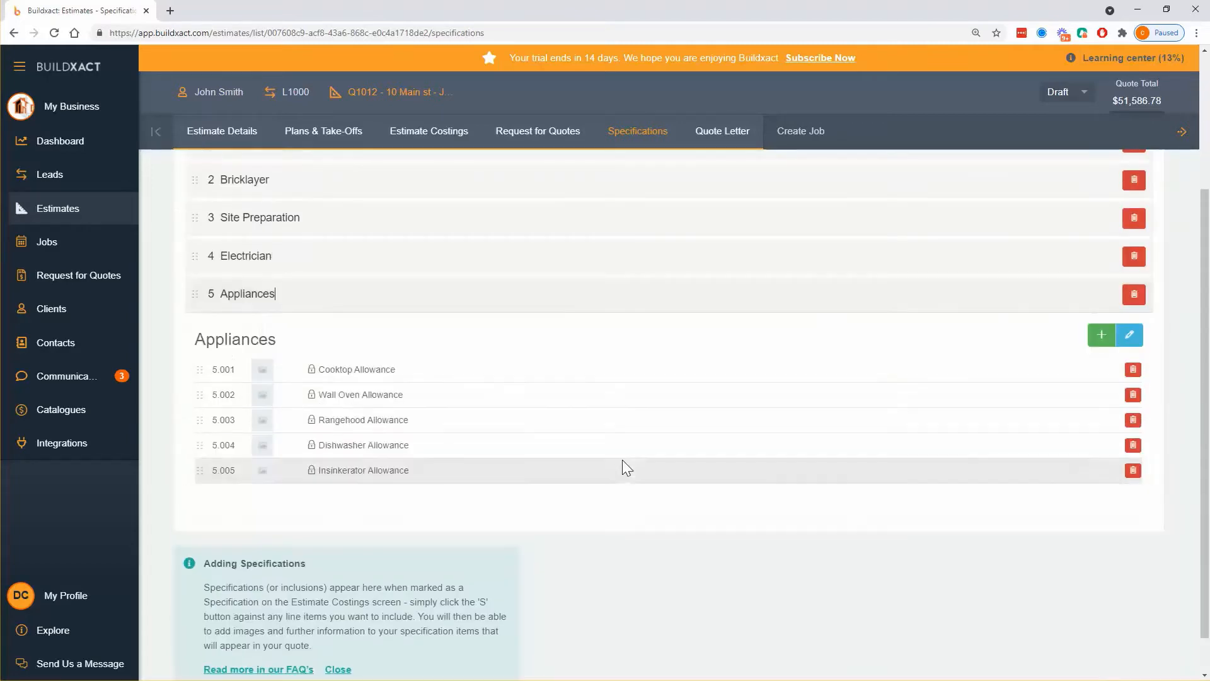
{"action": "left_click", "coordinate": [1100, 336]}
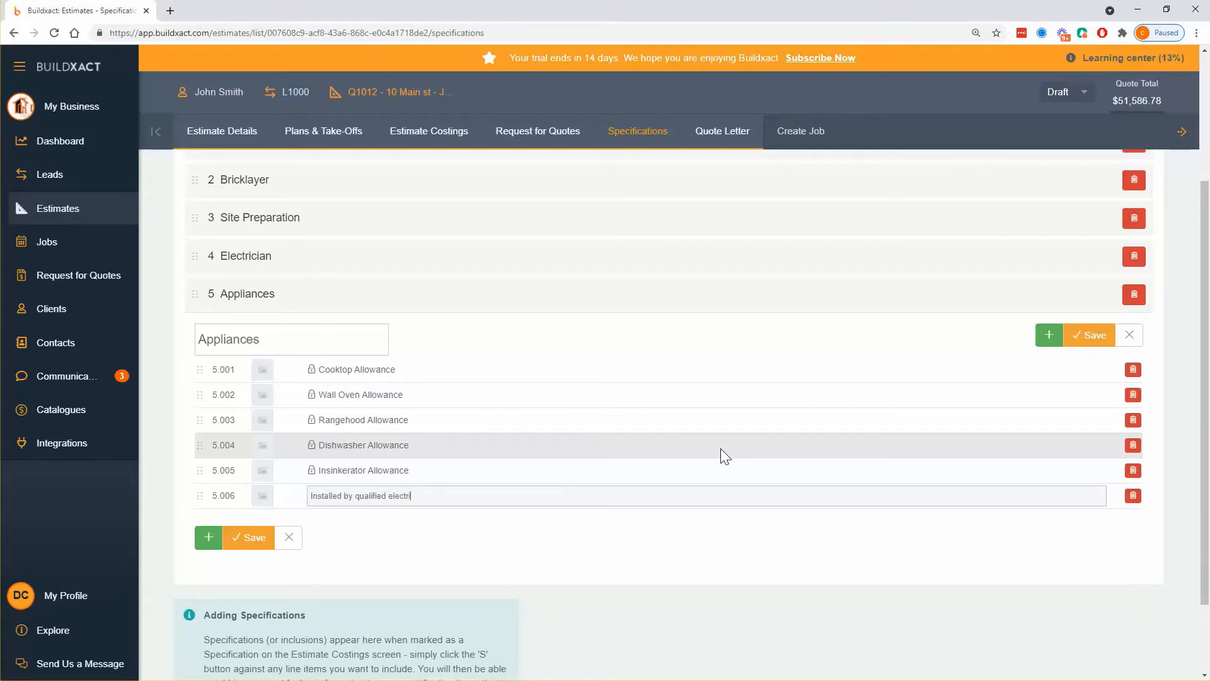
{"action": "left_click", "coordinate": [1087, 336]}
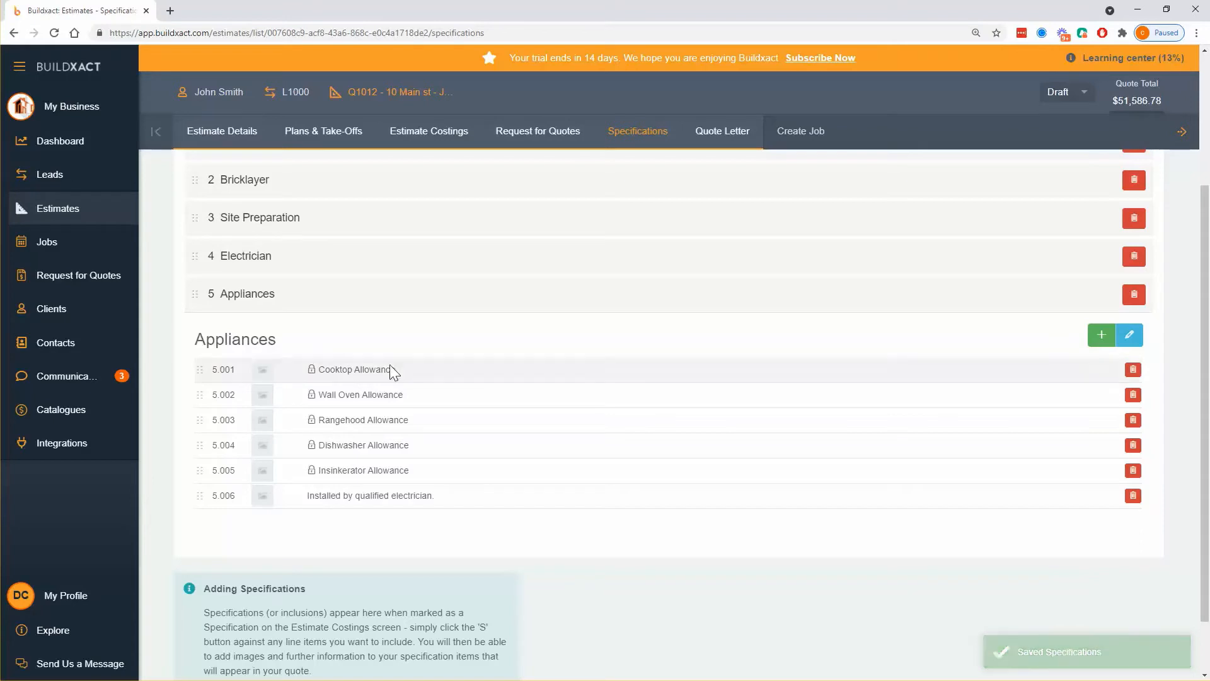
Edit the Appliances specifications and attach the Smeg-CIR597XS-Gas-Cooktop-Front-high image from the Buildxact Images folder to Cooktop Allowance.
{"action": "left_click", "coordinate": [259, 369]}
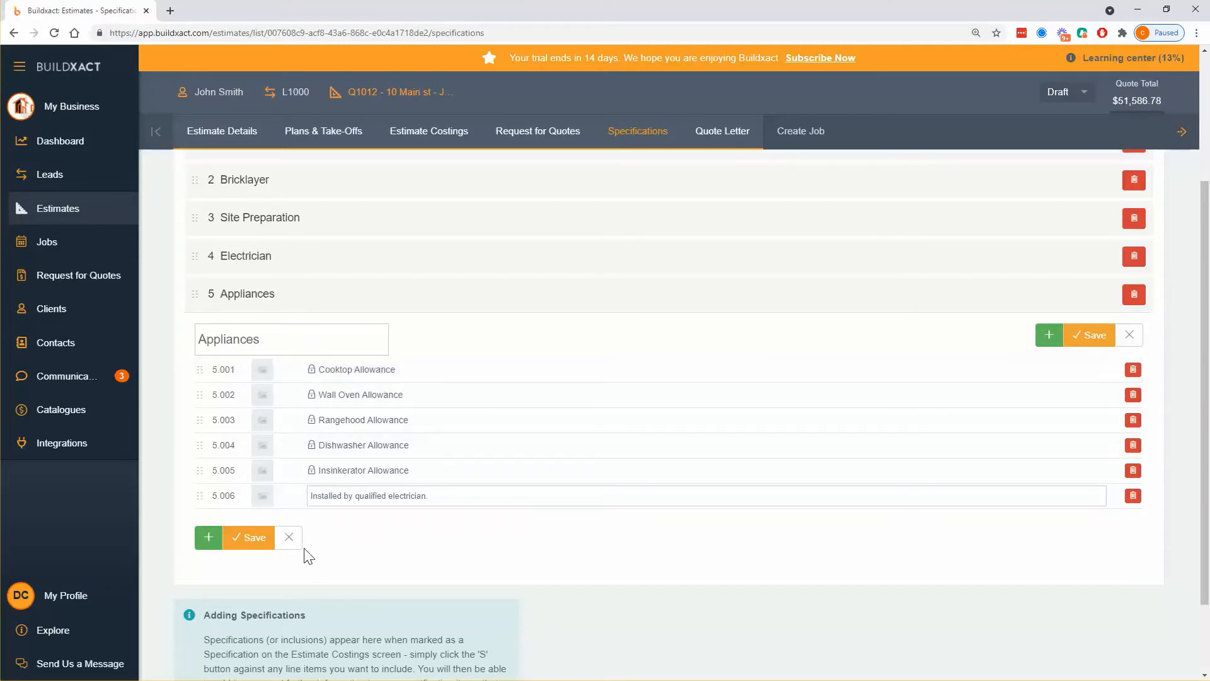
{"action": "left_click", "coordinate": [290, 539]}
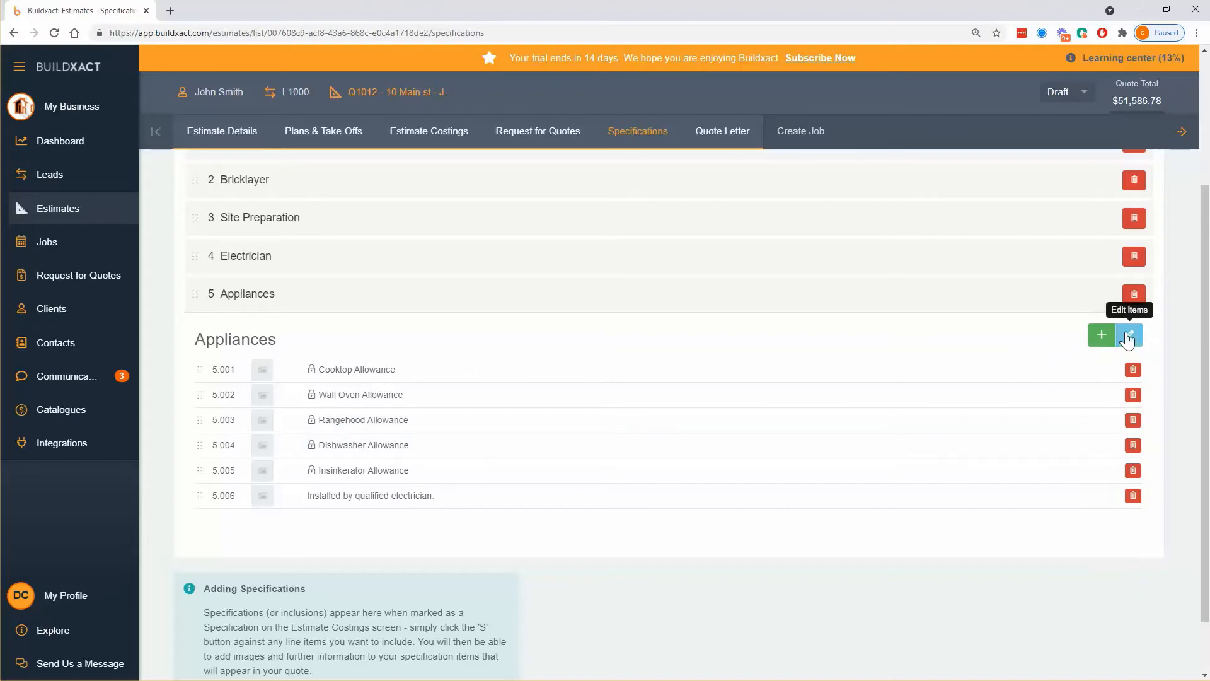
{"action": "double_click", "coordinate": [388, 420]}
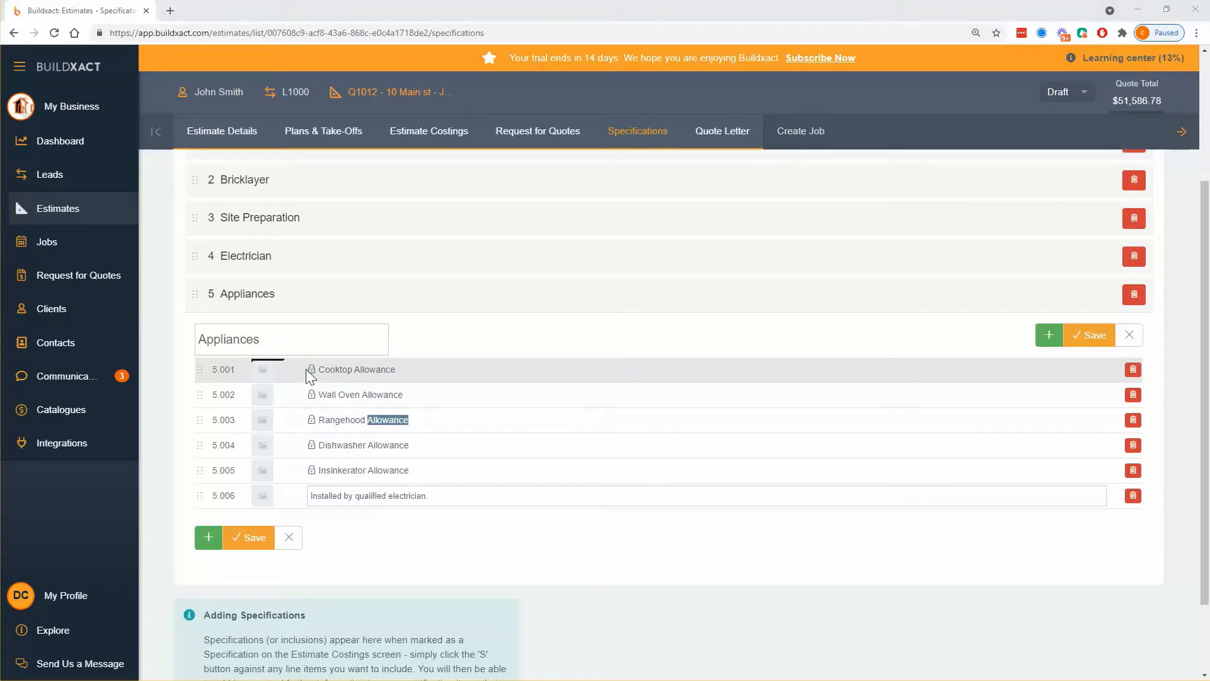
{"action": "scroll", "coordinate": [84, 157], "scroll_direction": "down", "scroll_amount": 5}
{"action": "scroll", "coordinate": [63, 169], "scroll_direction": "up", "scroll_amount": 3}
{"action": "scroll", "coordinate": [63, 172], "scroll_direction": "up", "scroll_amount": 4}
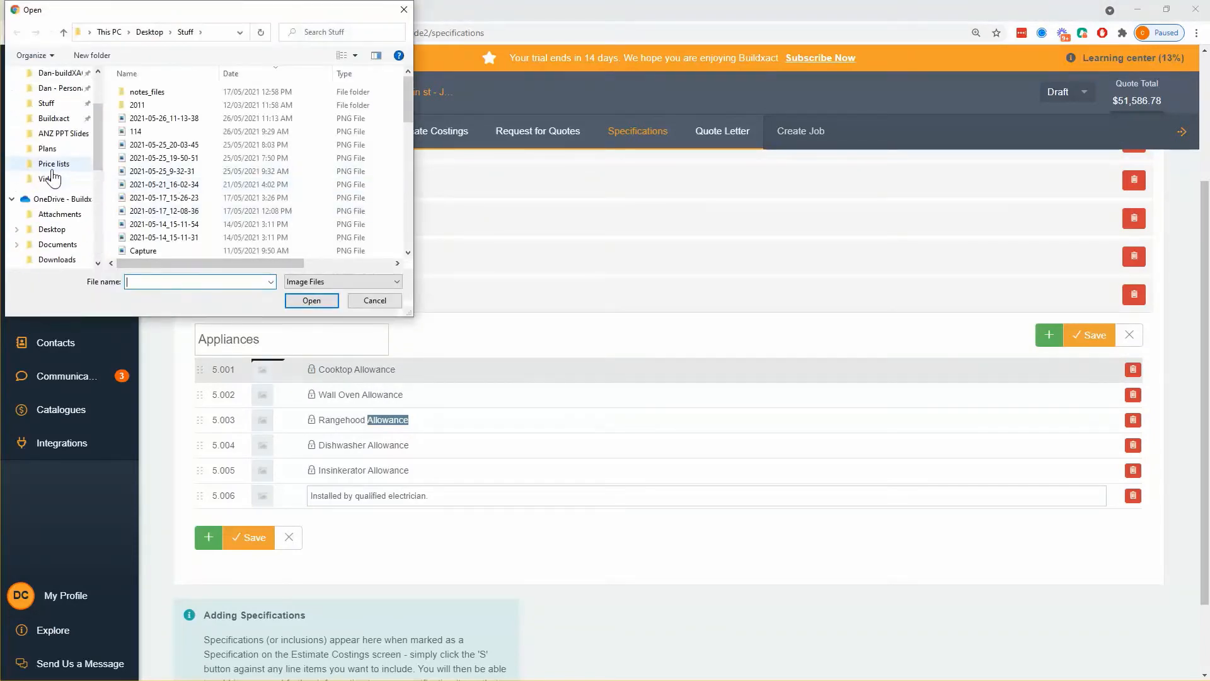
{"action": "left_click", "coordinate": [63, 205]}
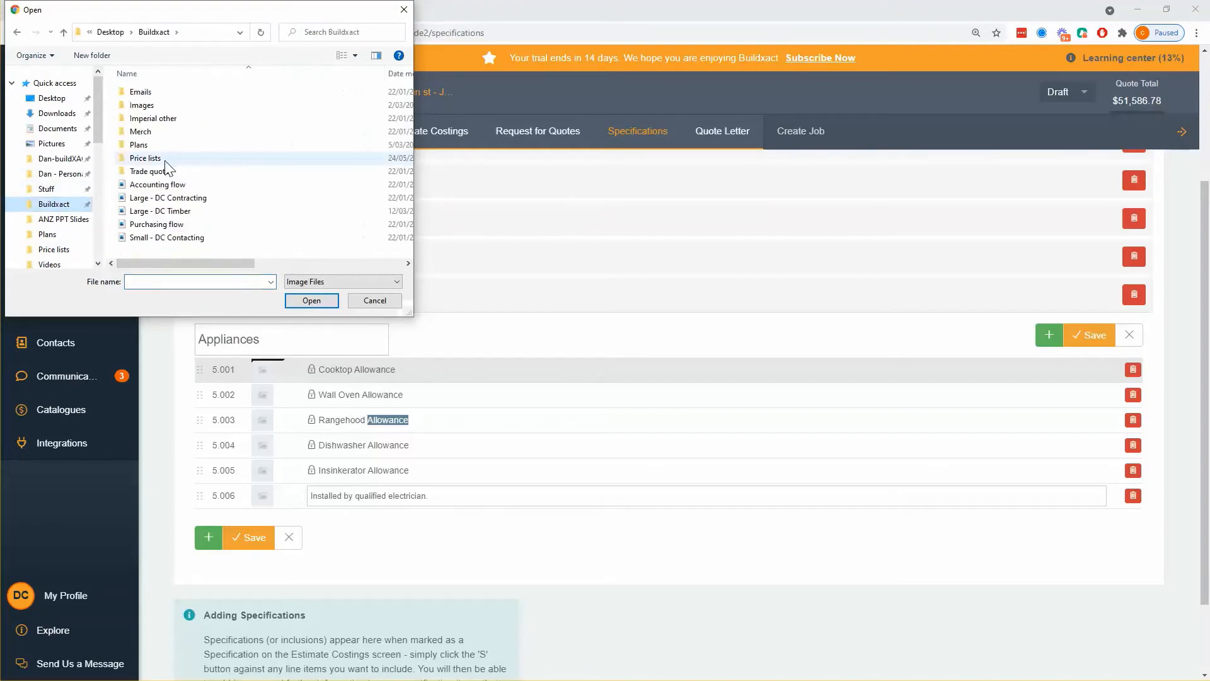
{"action": "double_click", "coordinate": [157, 106]}
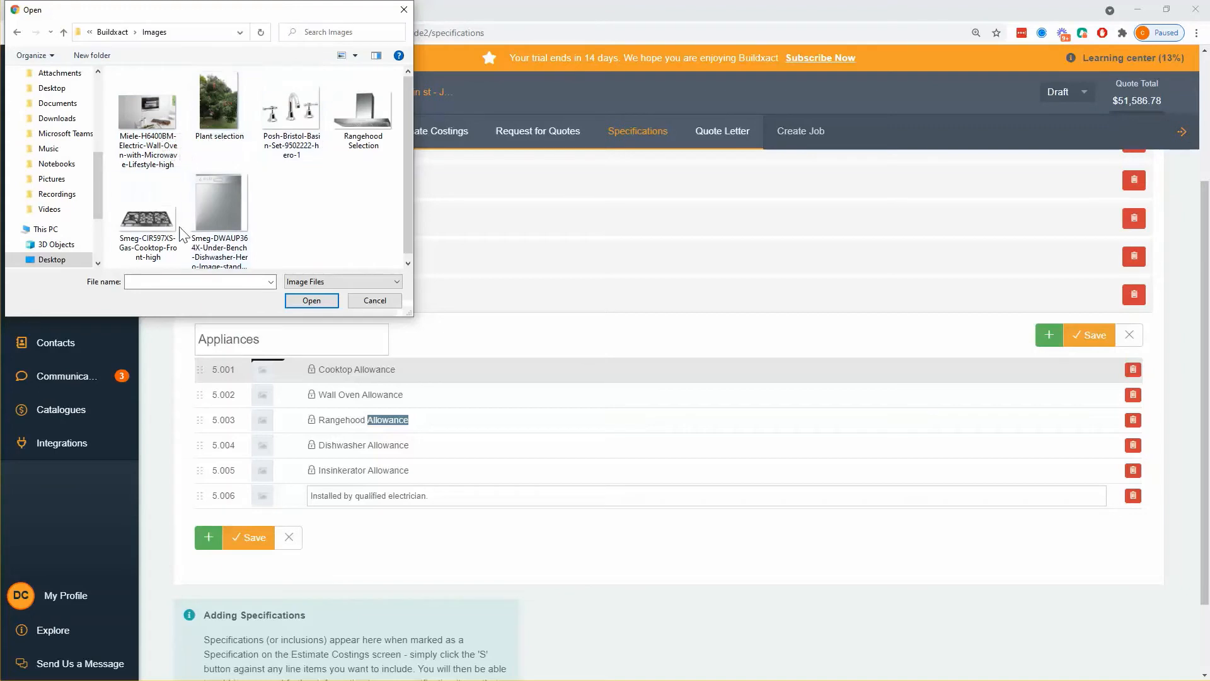
{"action": "double_click", "coordinate": [165, 236]}
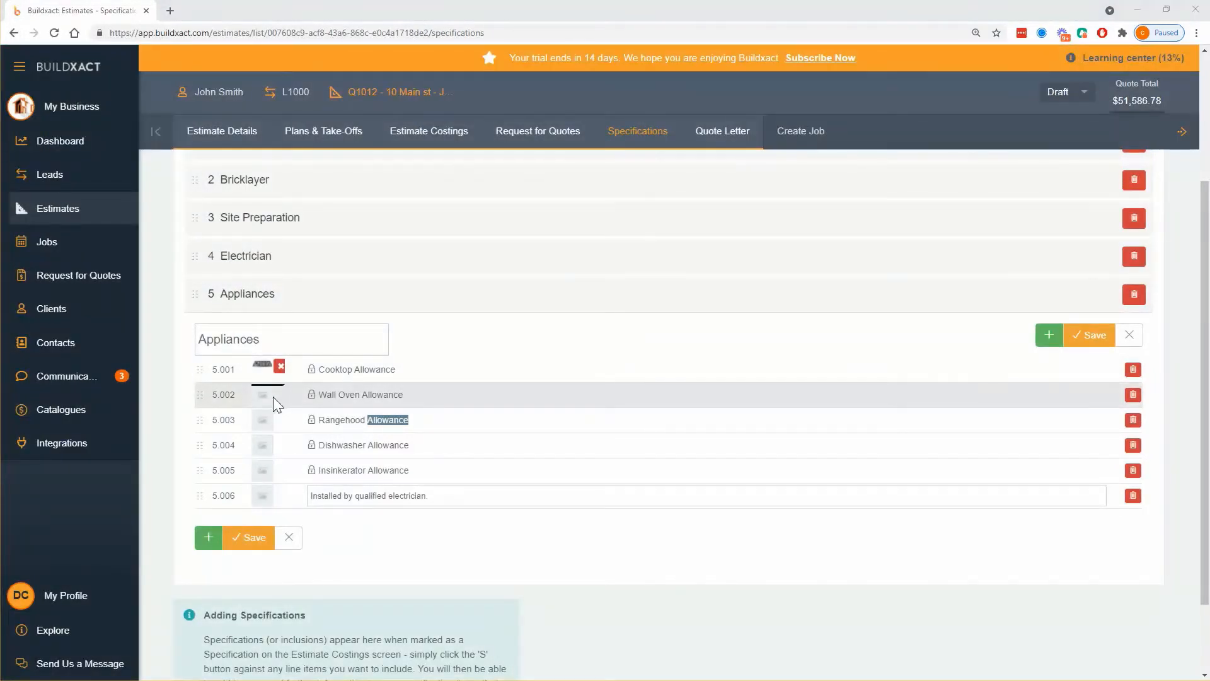
Attach the Miele-H6400BM-Electric-Wall-Oven image to Wall Oven Allowance and the Rangehood Selection image to Rangehood Allowance.
{"action": "left_click", "coordinate": [264, 396]}
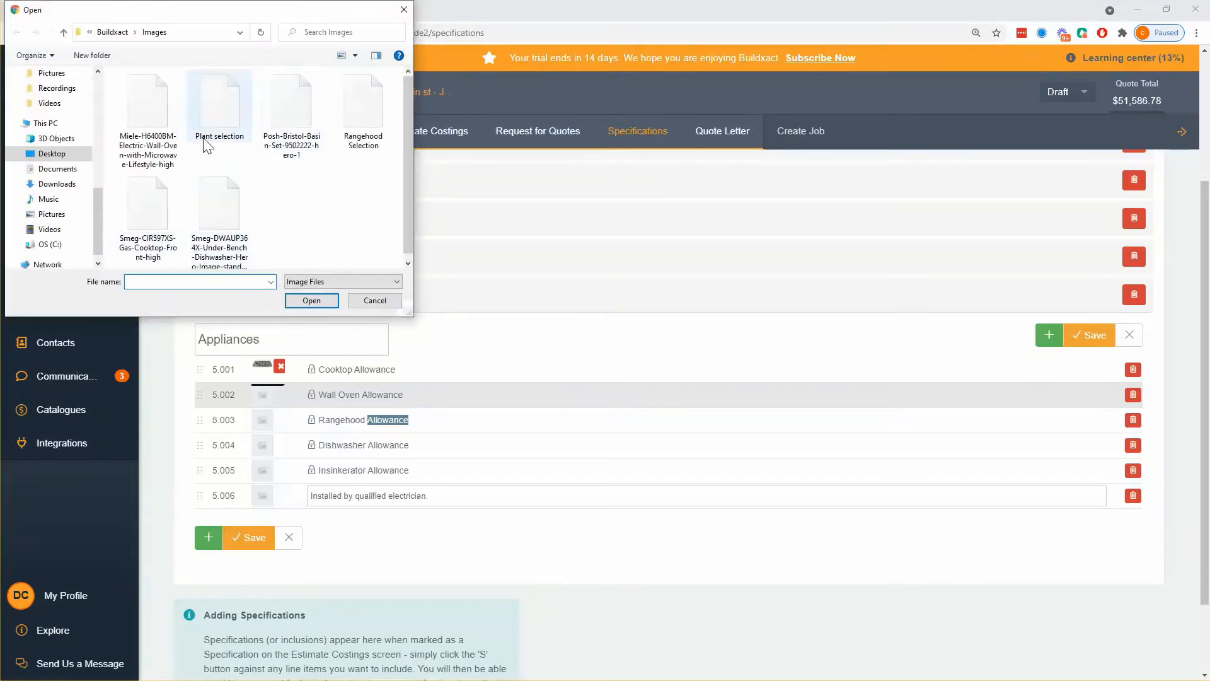
{"action": "double_click", "coordinate": [157, 123]}
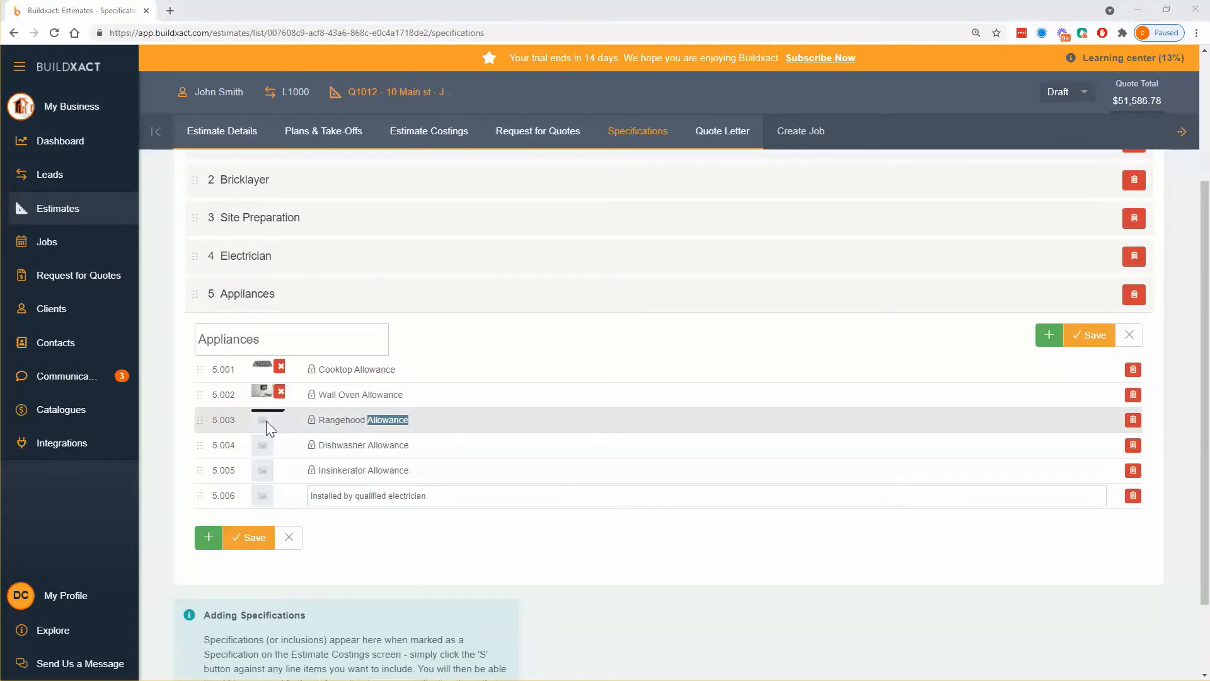
{"action": "left_click", "coordinate": [266, 421]}
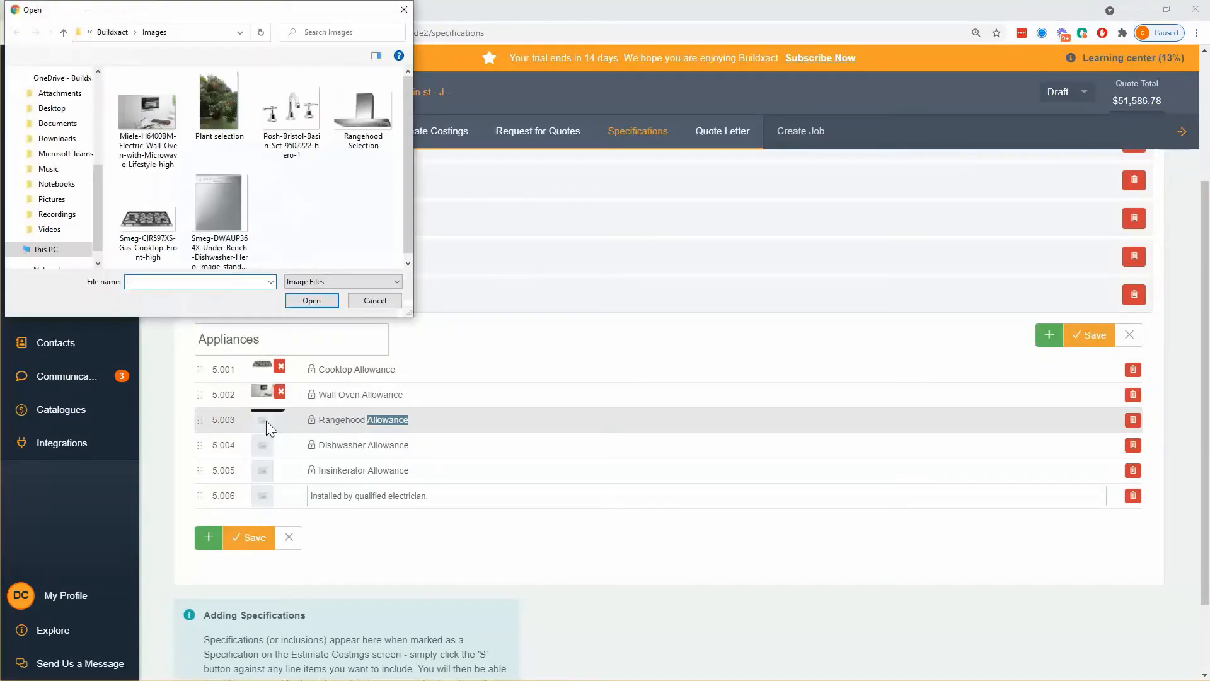
{"action": "left_click", "coordinate": [376, 124]}
{"action": "left_click", "coordinate": [313, 303]}
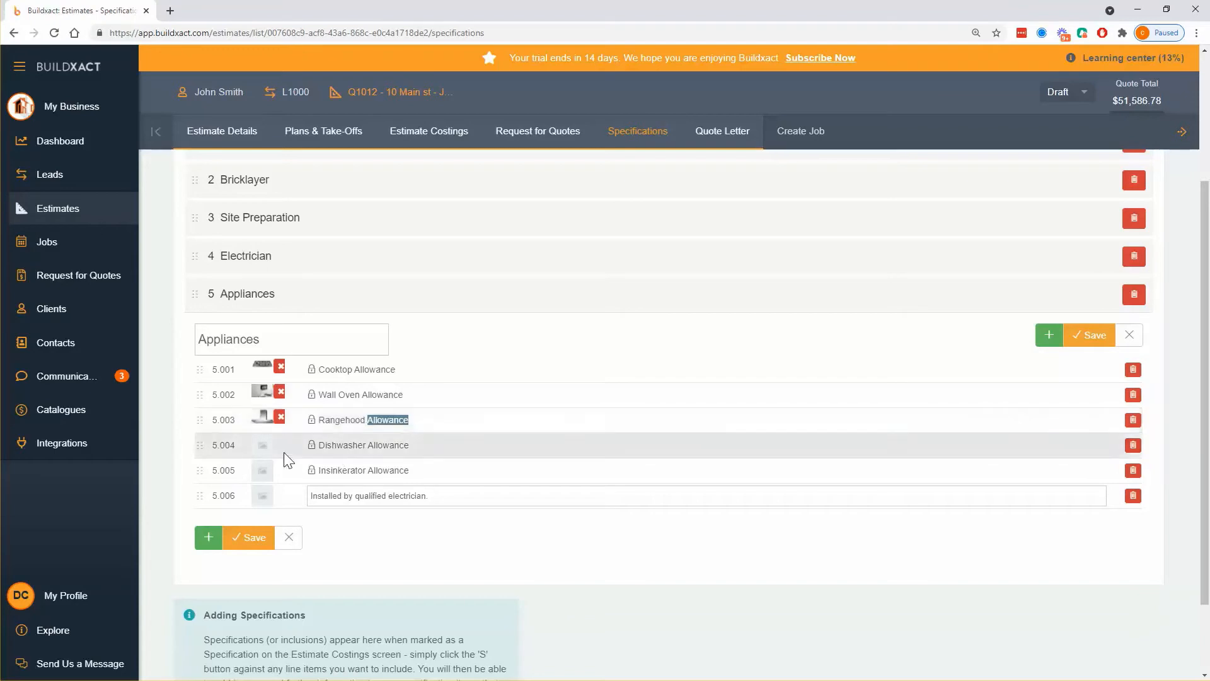
Attach the Smeg-DWAUP364X-Under-Bench-Dishwasher image to the Dishwasher Allowance specification.
{"action": "left_click", "coordinate": [268, 448]}
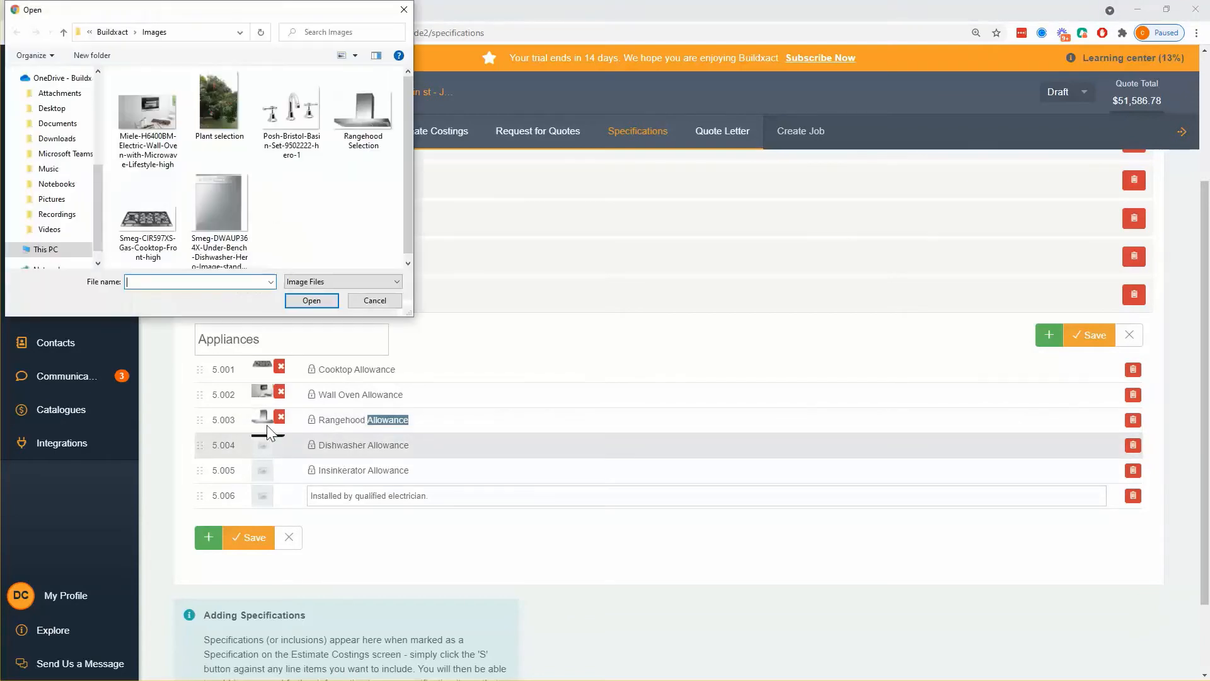
{"action": "left_click", "coordinate": [225, 219]}
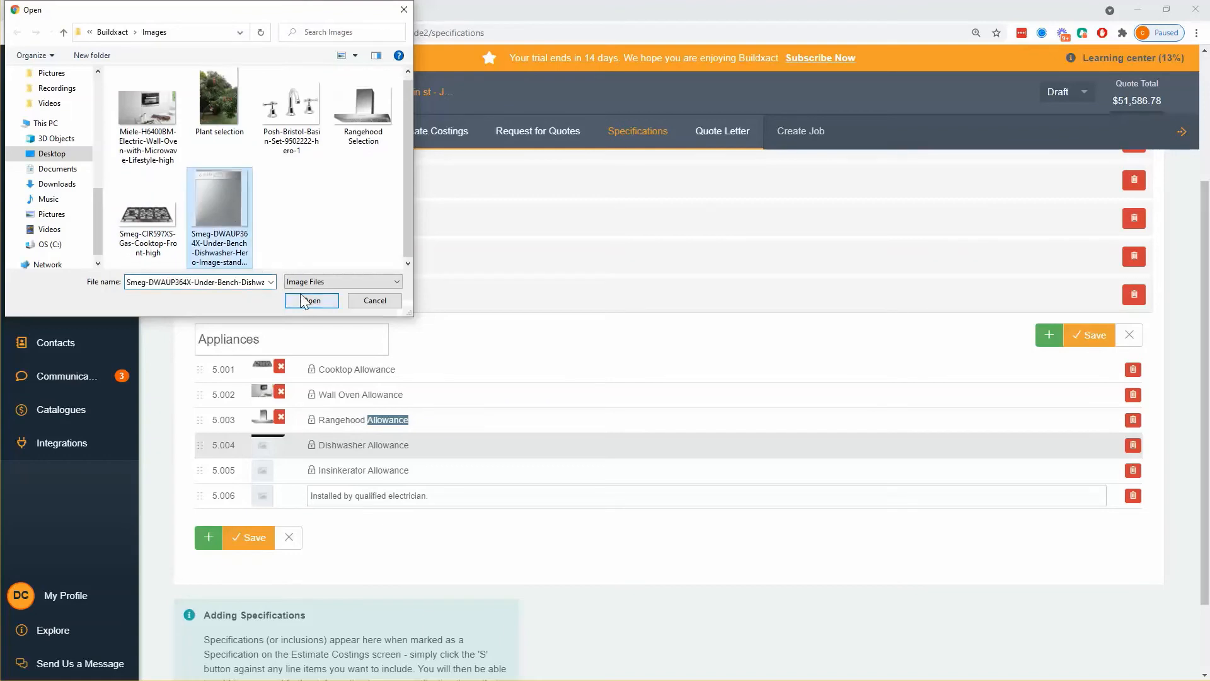
{"action": "left_click", "coordinate": [312, 300]}
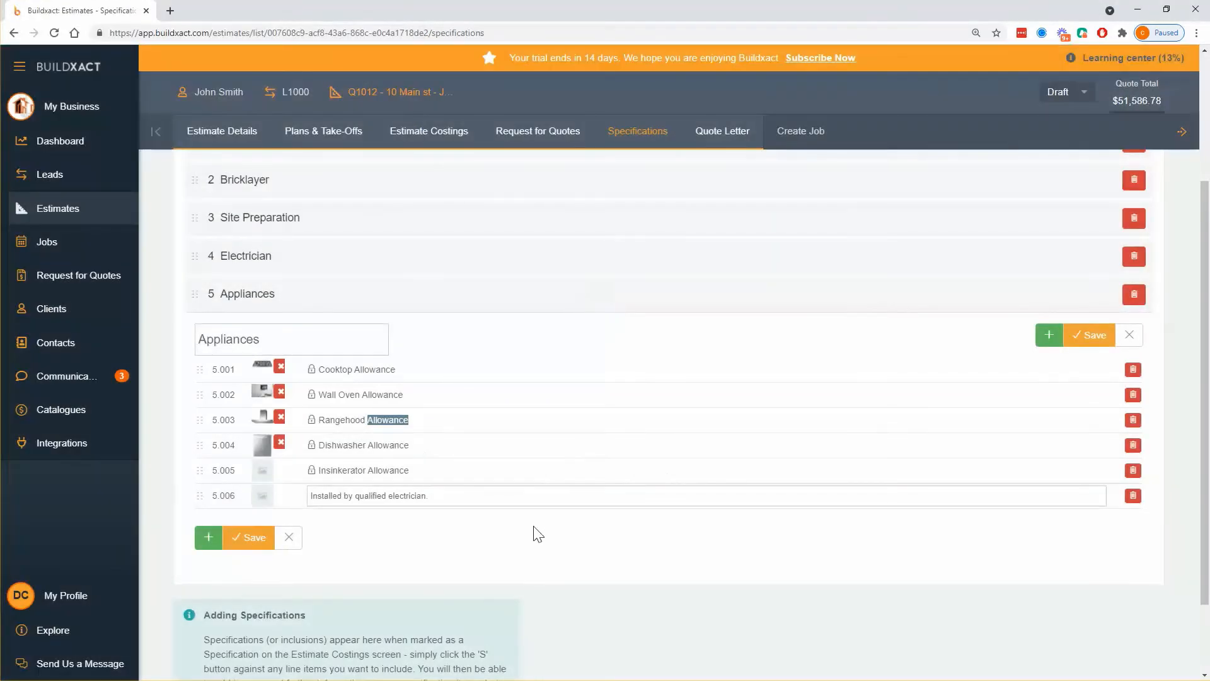
Delete the Insinkerator Allowance item from the Appliances specifications and save the category.
{"action": "left_click", "coordinate": [1133, 470]}
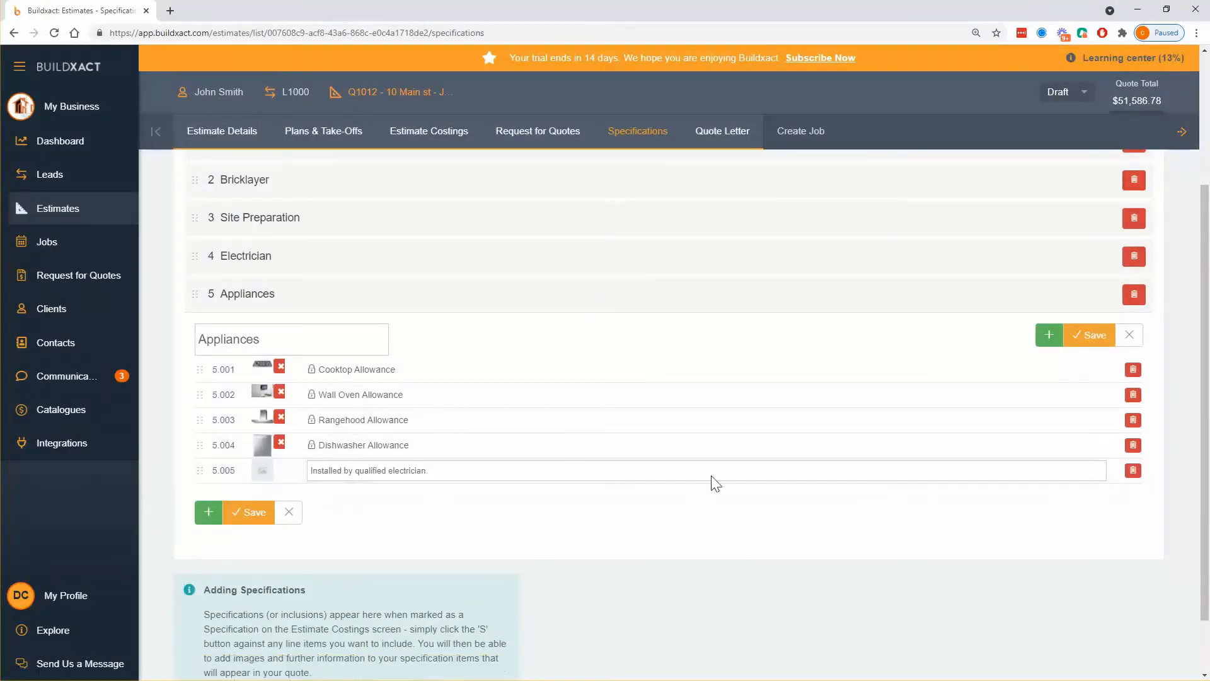
{"action": "left_click", "coordinate": [1094, 333]}
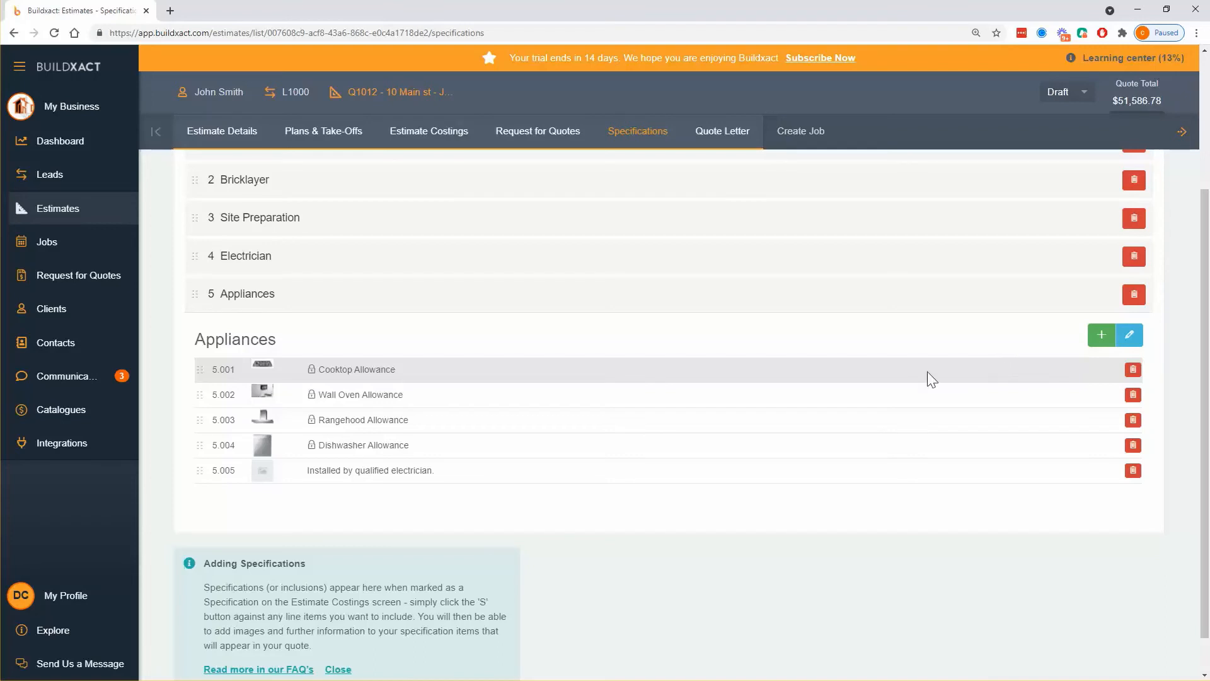
Add a new specification category named Exclusions and save it with its default specification line.
{"action": "scroll", "coordinate": [894, 374], "scroll_direction": "up", "scroll_amount": 2}
{"action": "scroll", "coordinate": [887, 373], "scroll_direction": "up", "scroll_amount": 1}
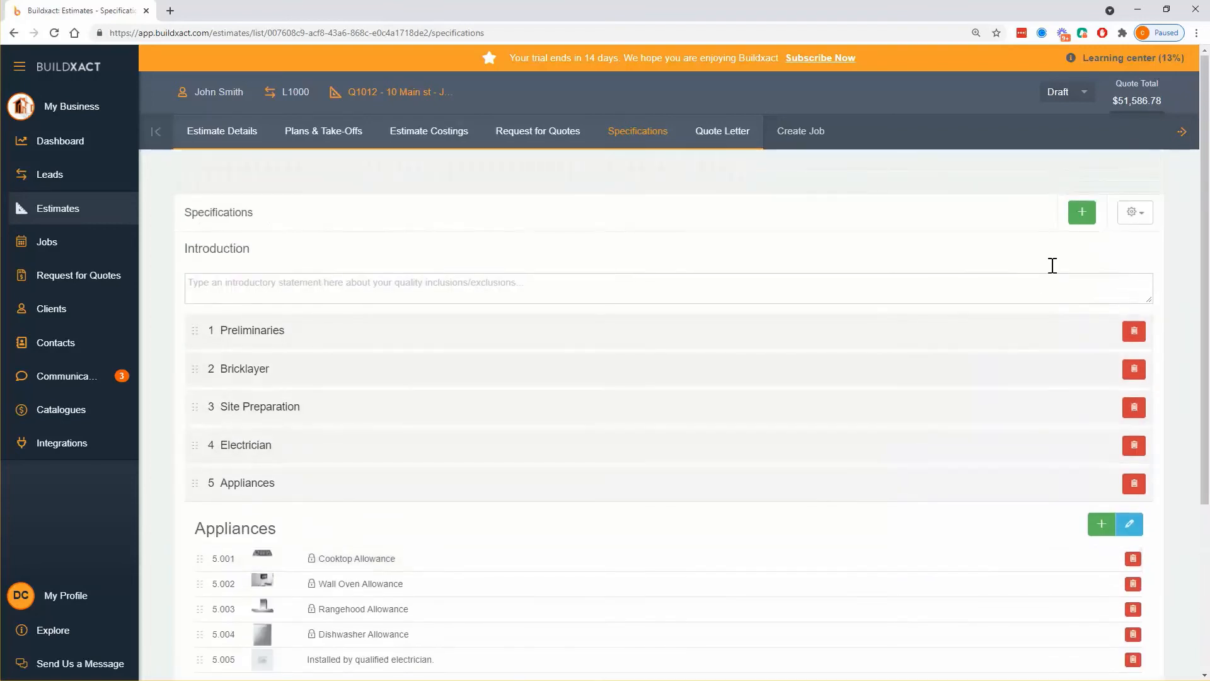
{"action": "left_click", "coordinate": [1078, 214]}
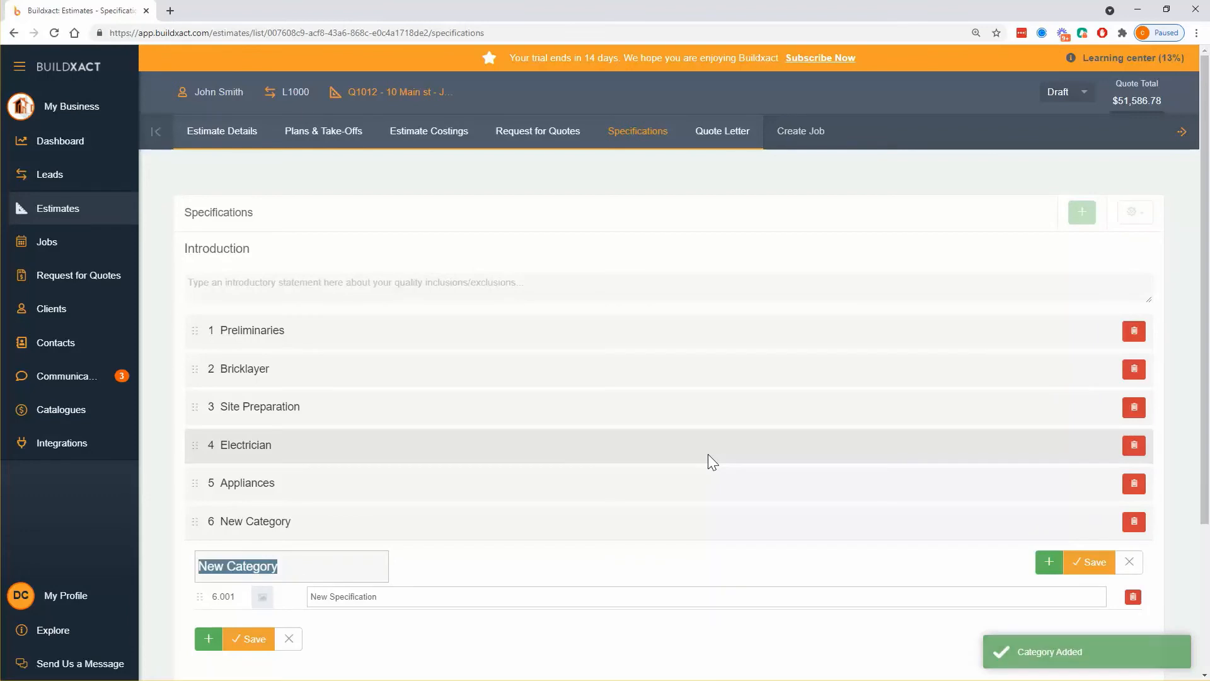
{"action": "type", "text": "Exc;u"}
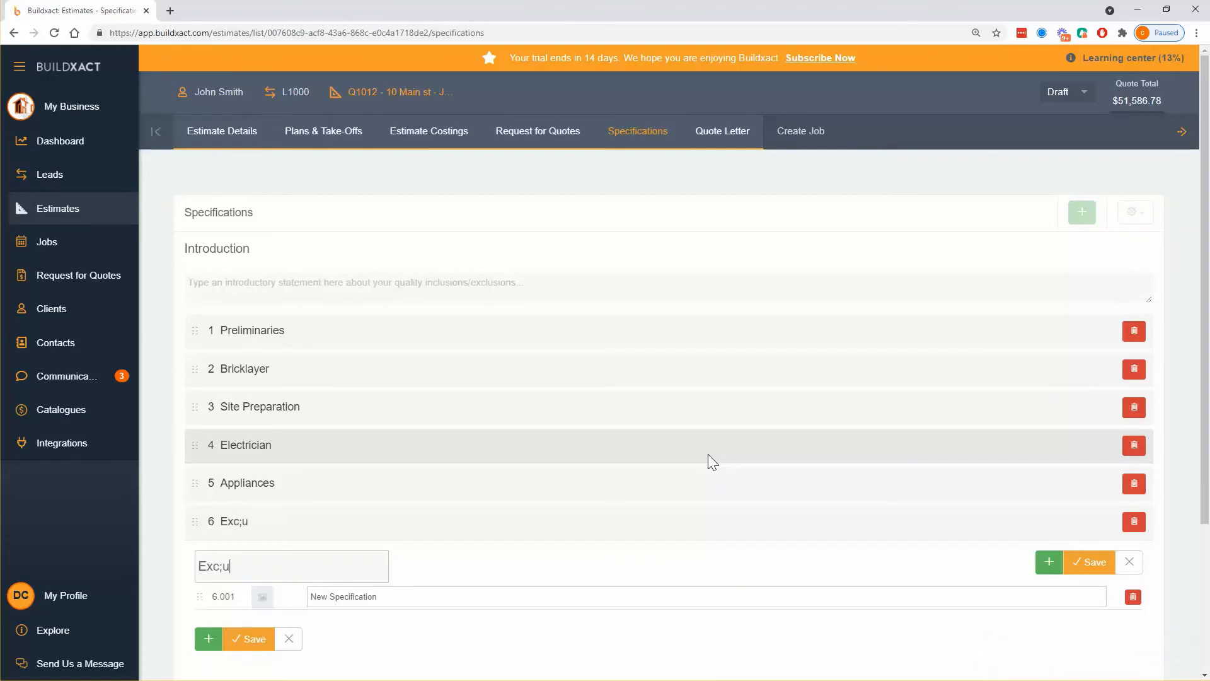
{"action": "key", "text": "BackSpace"}
{"action": "key", "text": "BackSpace"}
{"action": "type", "text": "lusions"}
{"action": "scroll", "coordinate": [505, 560], "scroll_direction": "down", "scroll_amount": 3}
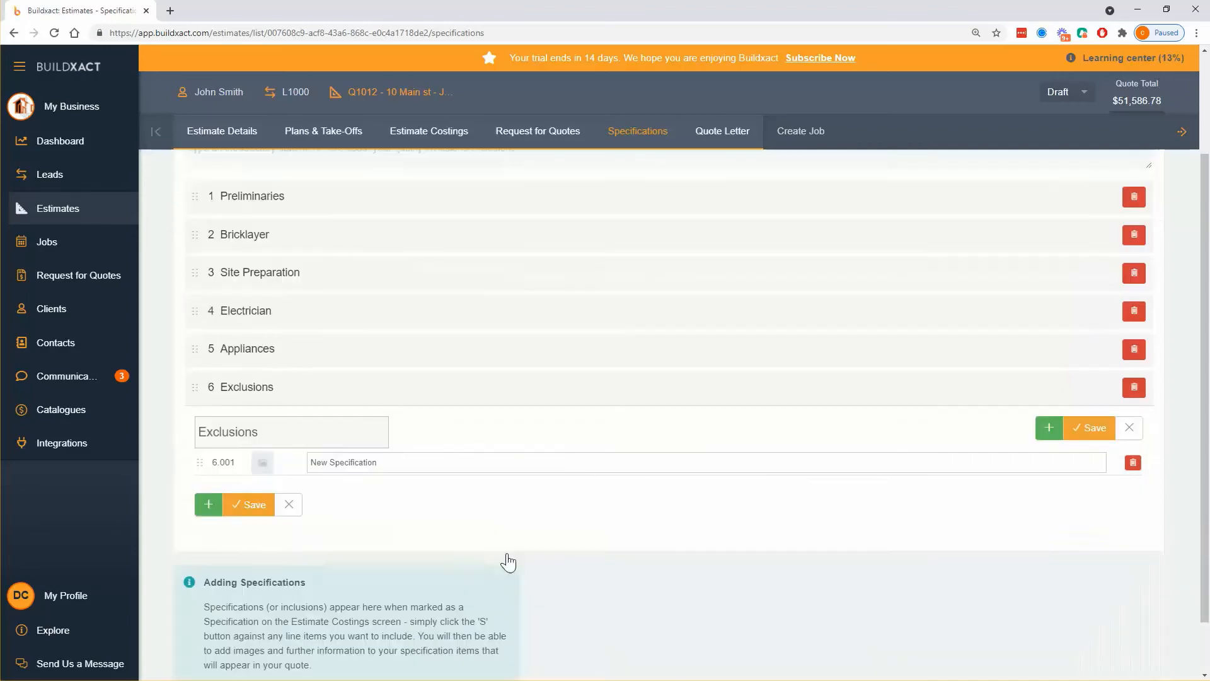
{"action": "scroll", "coordinate": [272, 247], "scroll_direction": "up", "scroll_amount": 1}
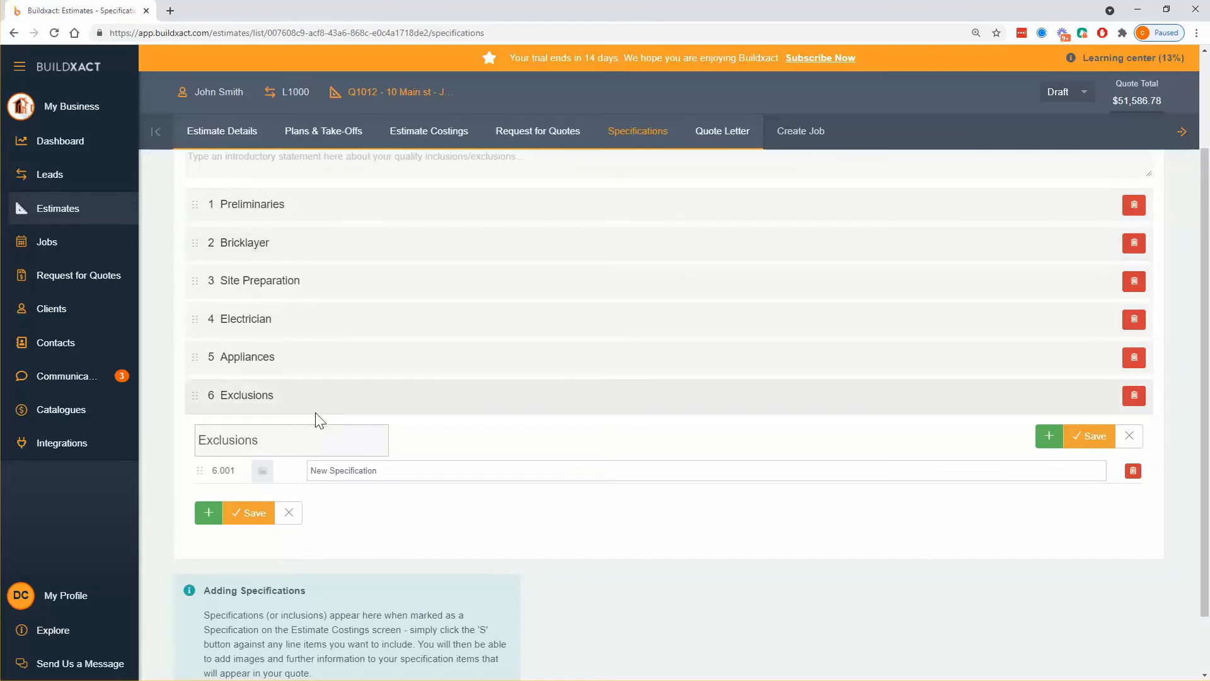
{"action": "left_click", "coordinate": [426, 473]}
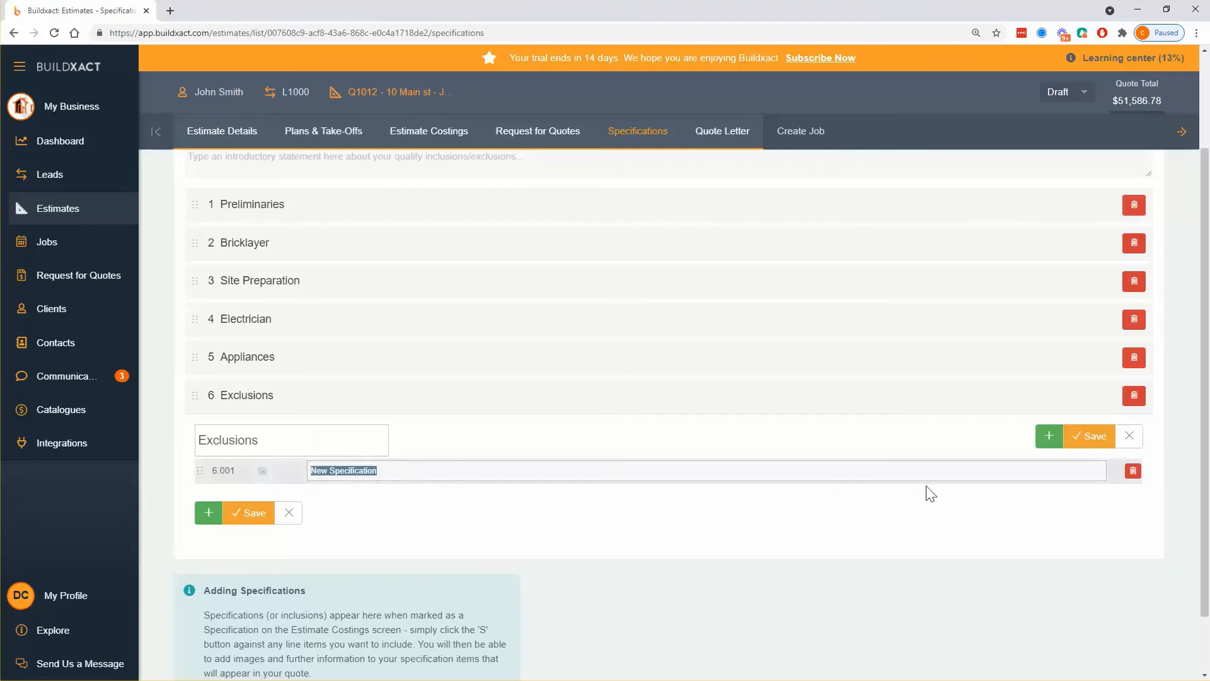
{"action": "left_click", "coordinate": [1071, 442]}
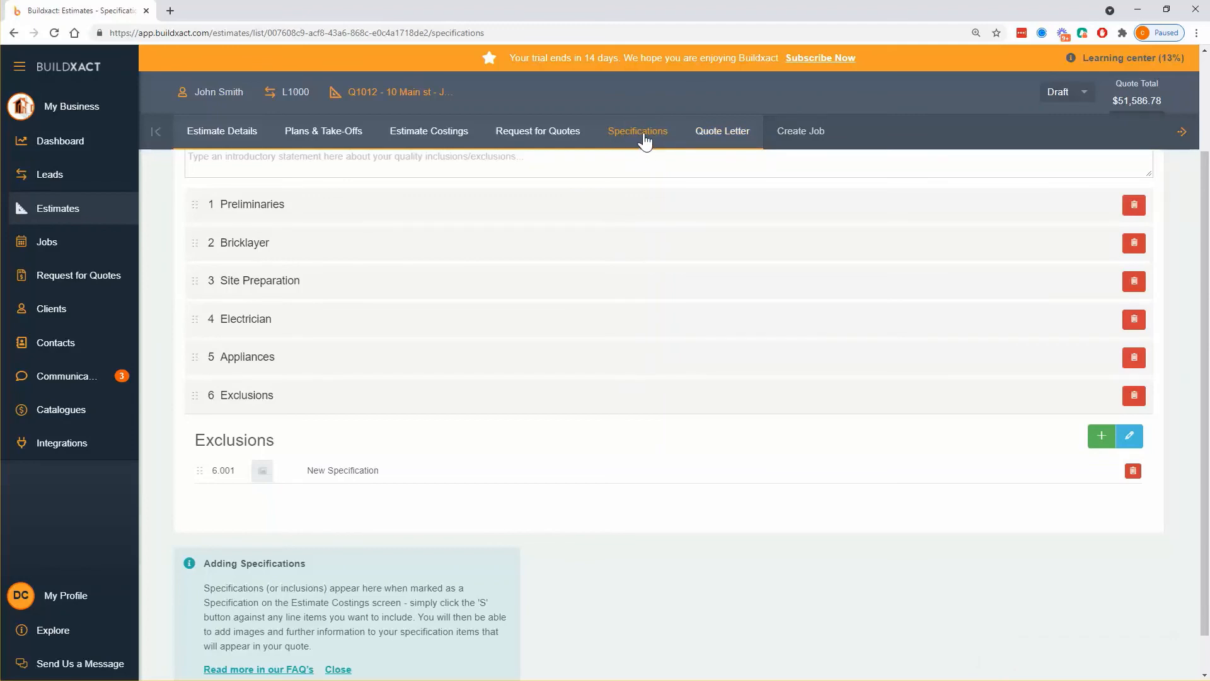
{"action": "scroll", "coordinate": [519, 328], "scroll_direction": "up", "scroll_amount": 2}
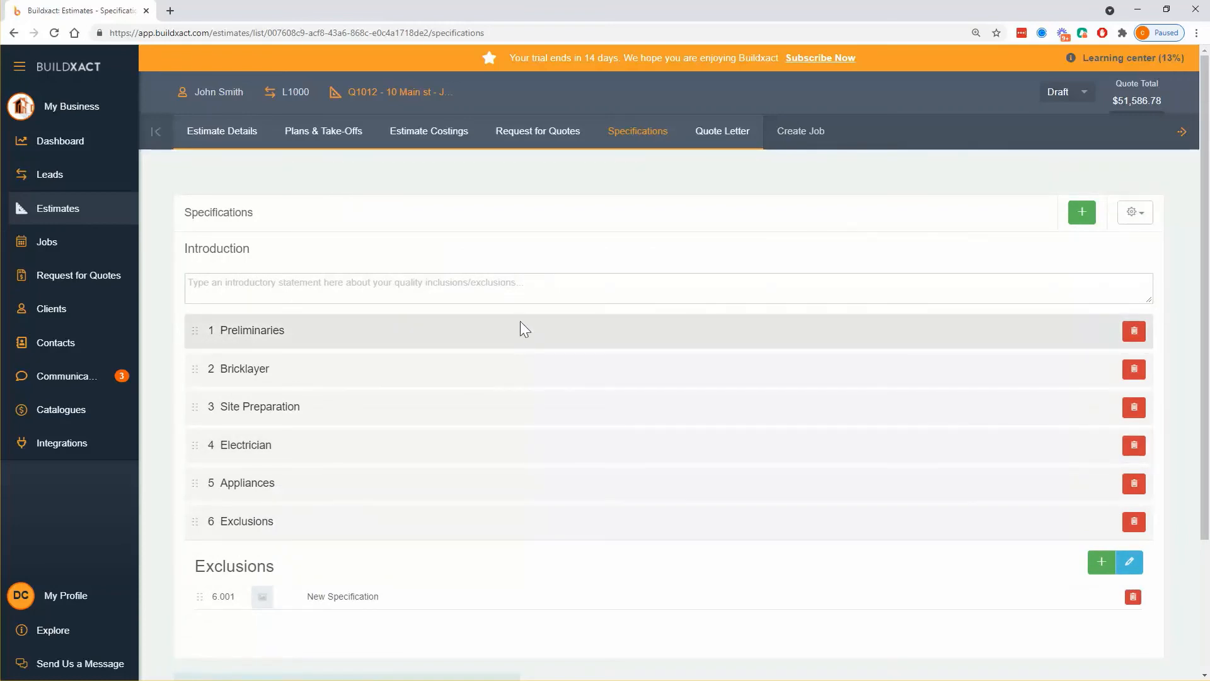